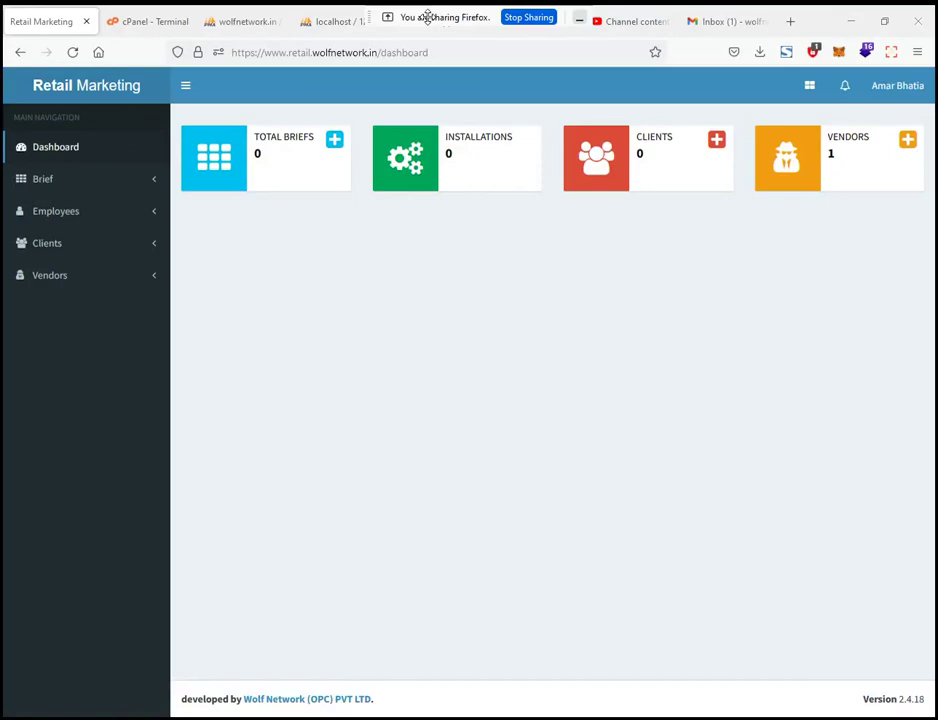
Step: Expand Clients in the sidebar and open the Add Client form from the Clients card
{"action": "left_click", "coordinate": [145, 253]}
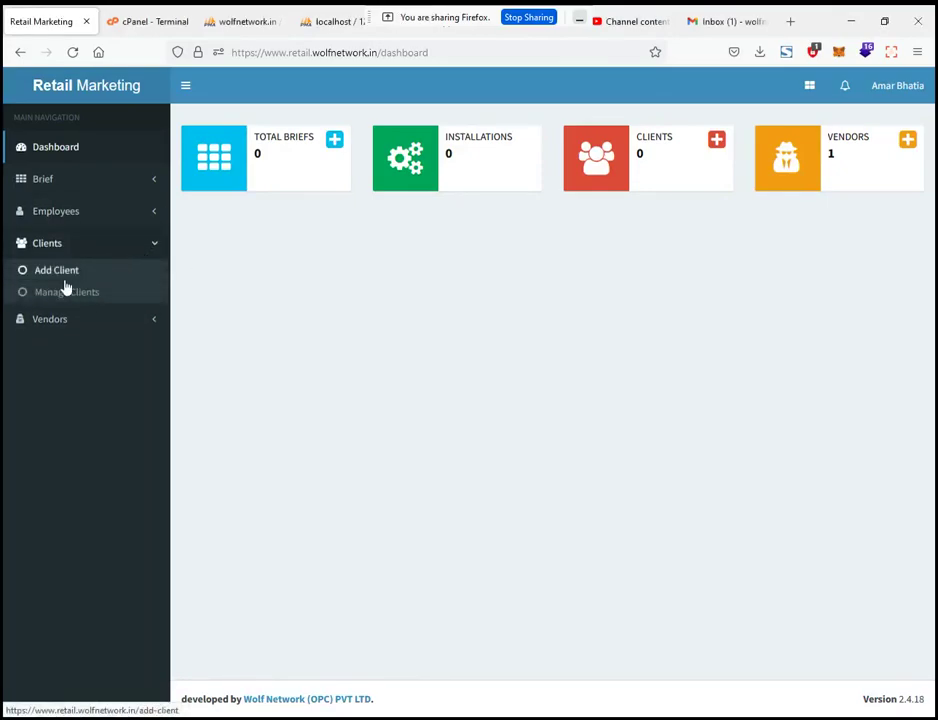
{"action": "left_click", "coordinate": [716, 141]}
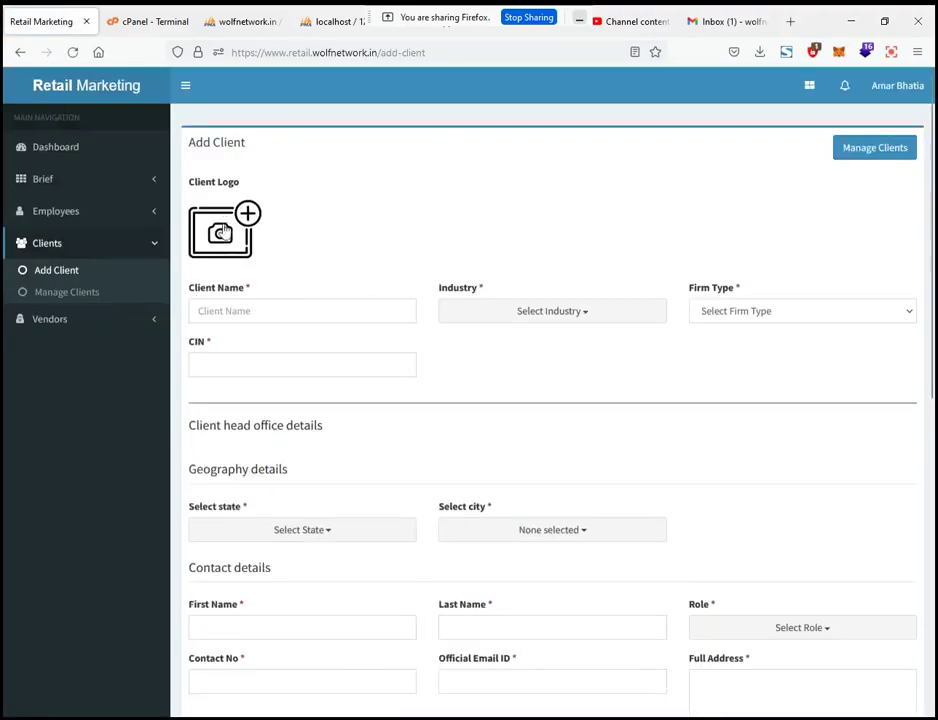
Step: Enter Client A as the client name and choose FMCG as the industry
{"action": "left_click", "coordinate": [234, 312]}
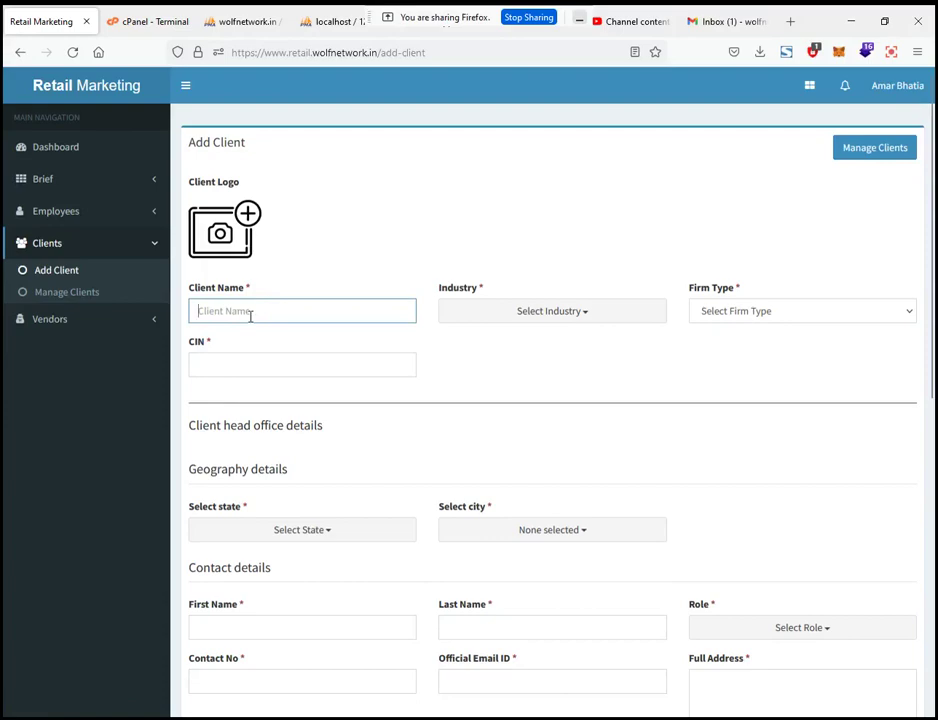
{"action": "type", "text": "Client A"}
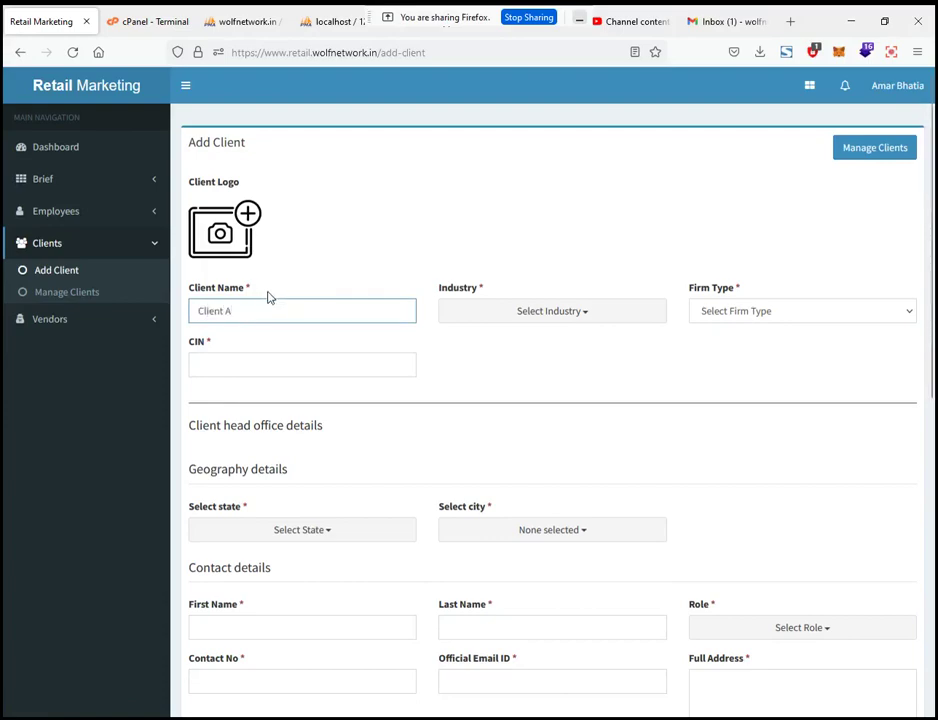
{"action": "left_click", "coordinate": [519, 316]}
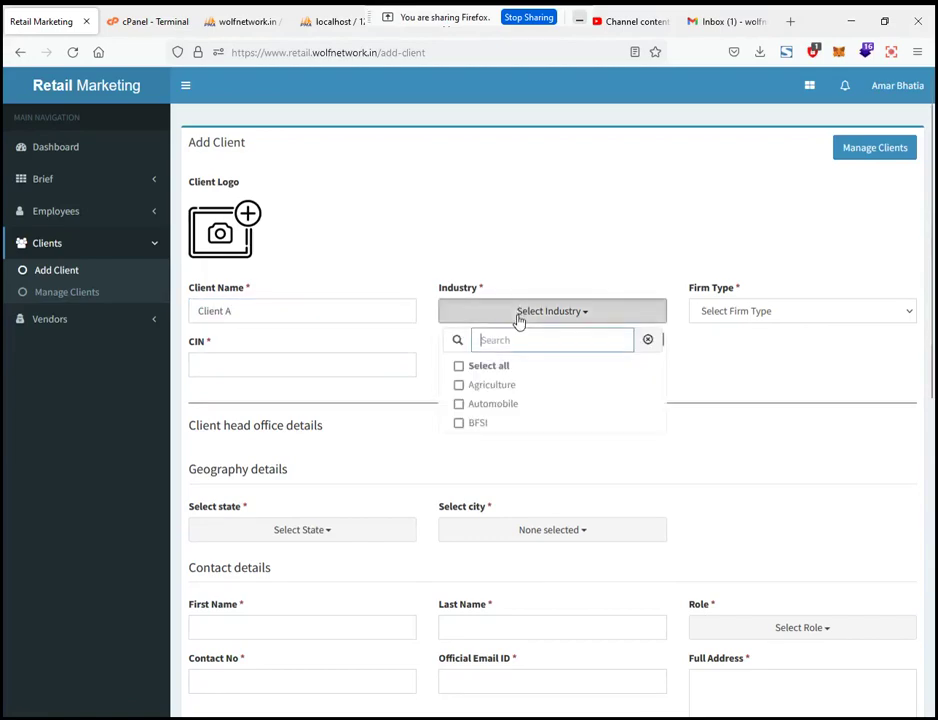
{"action": "type", "text": "fm"}
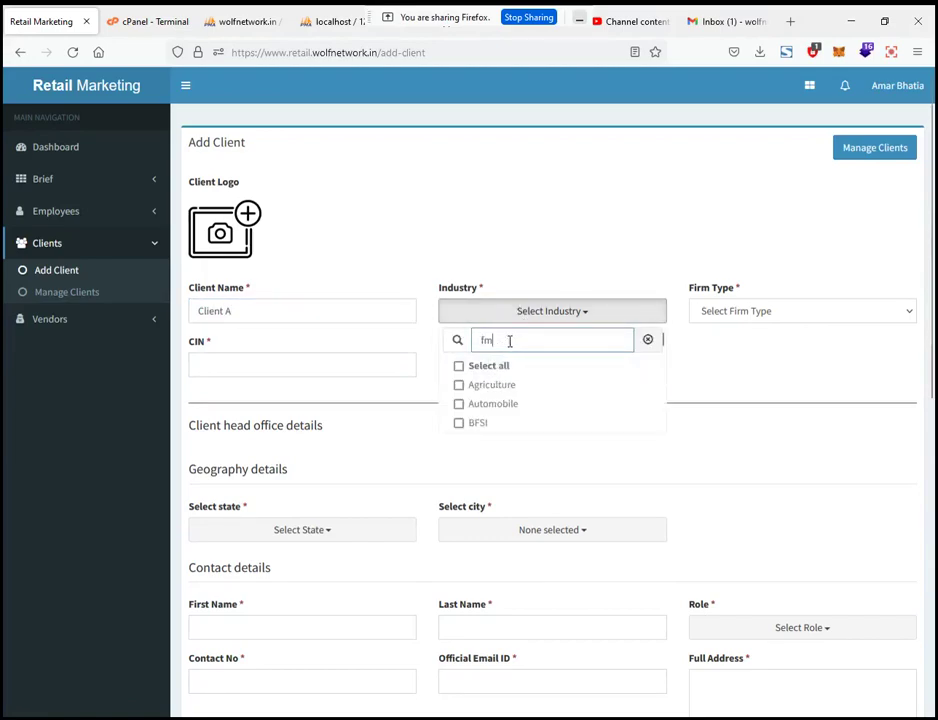
{"action": "left_click", "coordinate": [506, 387]}
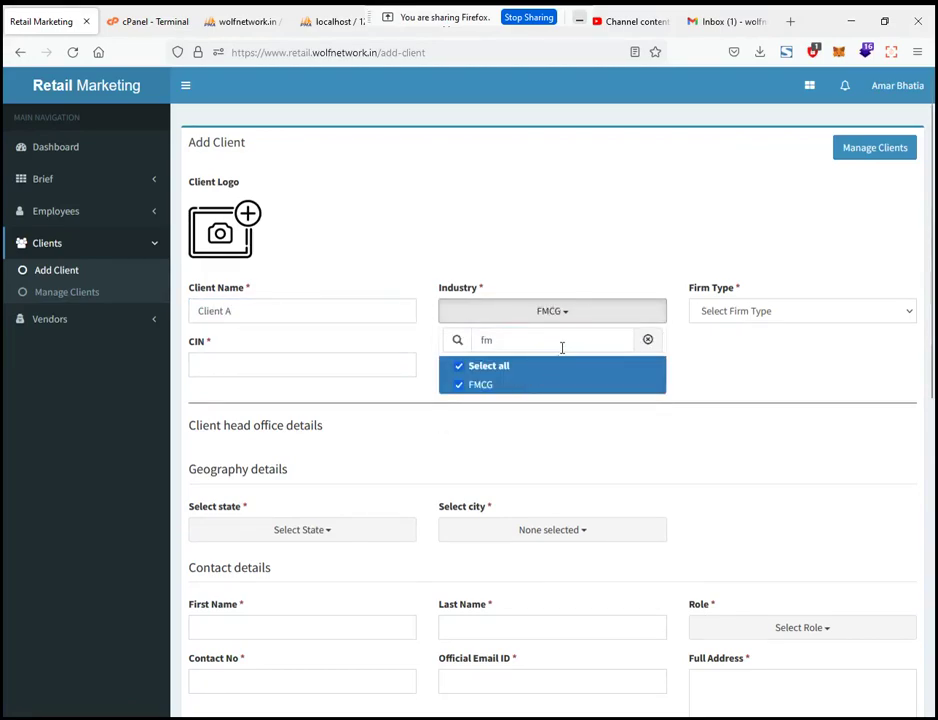
Step: Set the firm type to PVT LTD and fill the CIN from the saved suggestion
{"action": "left_click", "coordinate": [736, 313]}
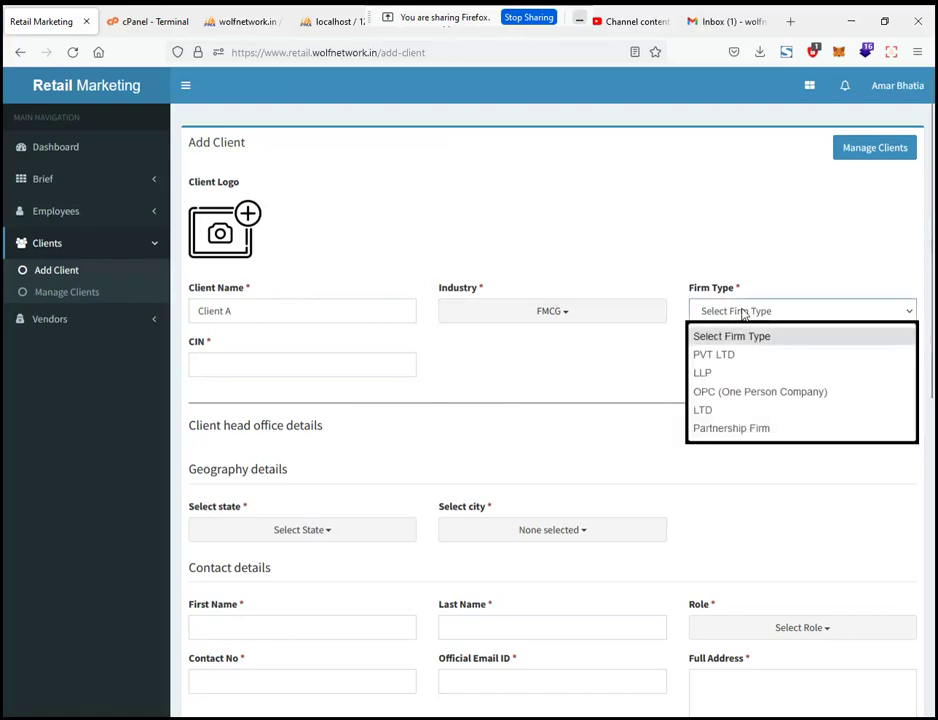
{"action": "left_click", "coordinate": [716, 356]}
{"action": "left_click", "coordinate": [258, 365]}
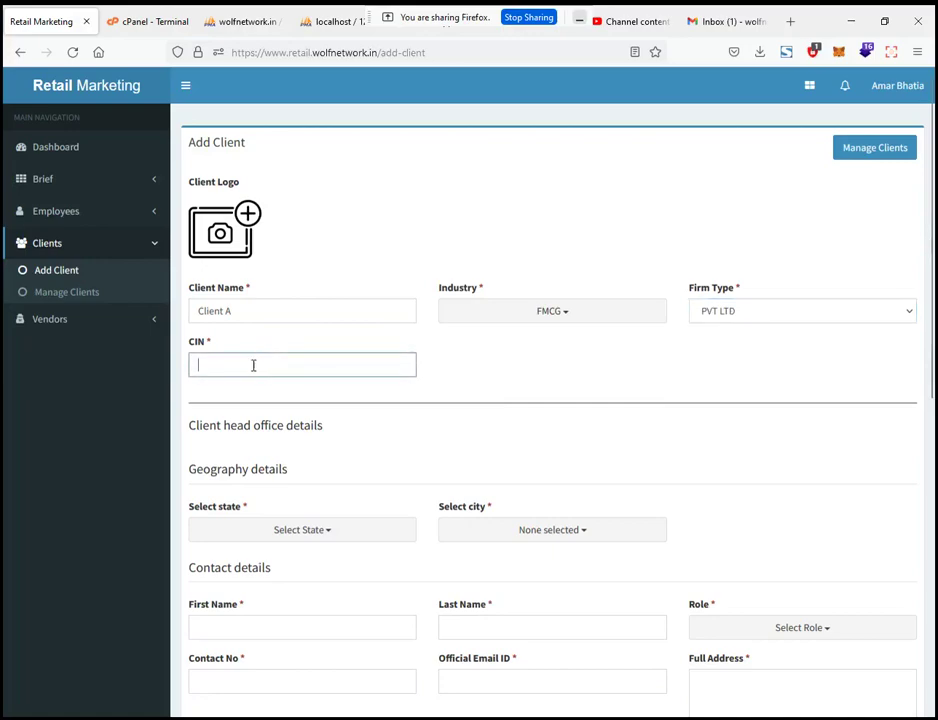
{"action": "left_click", "coordinate": [208, 362]}
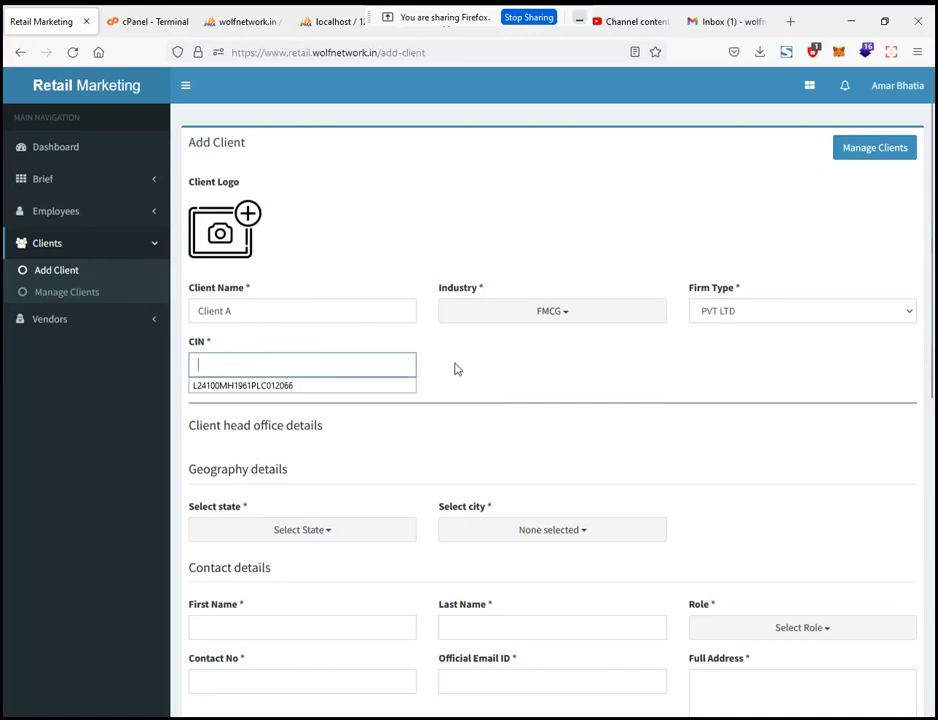
{"action": "left_click", "coordinate": [285, 386]}
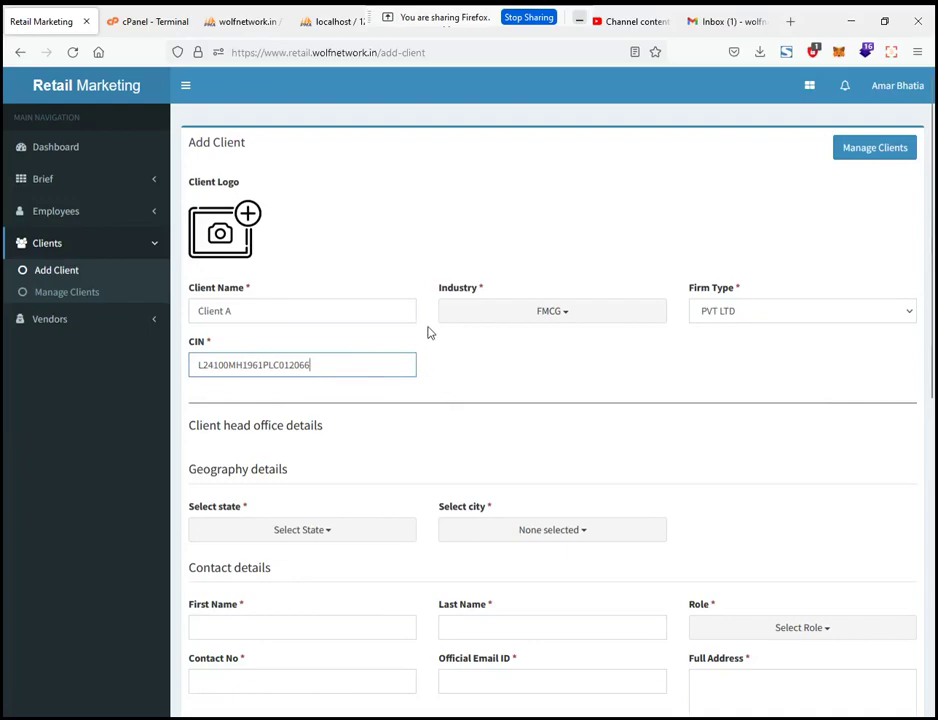
{"action": "scroll", "coordinate": [387, 375], "scroll_direction": "down", "scroll_amount": 3}
Step: Set the head office state to Maharashtra by searching 'maha'
{"action": "left_click", "coordinate": [274, 160]}
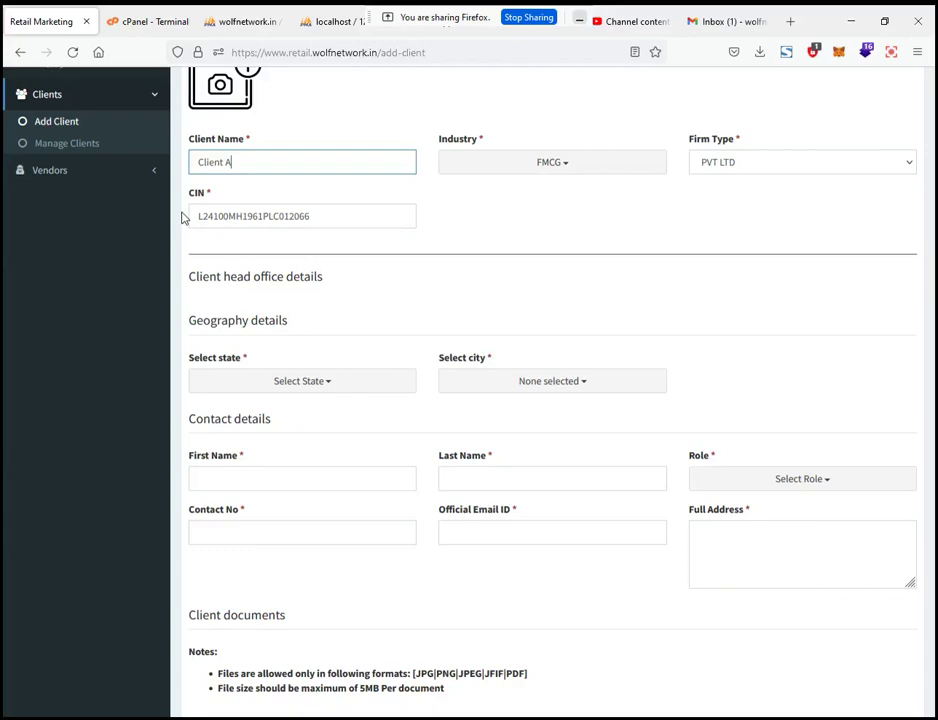
{"action": "scroll", "coordinate": [343, 272], "scroll_direction": "down", "scroll_amount": 2}
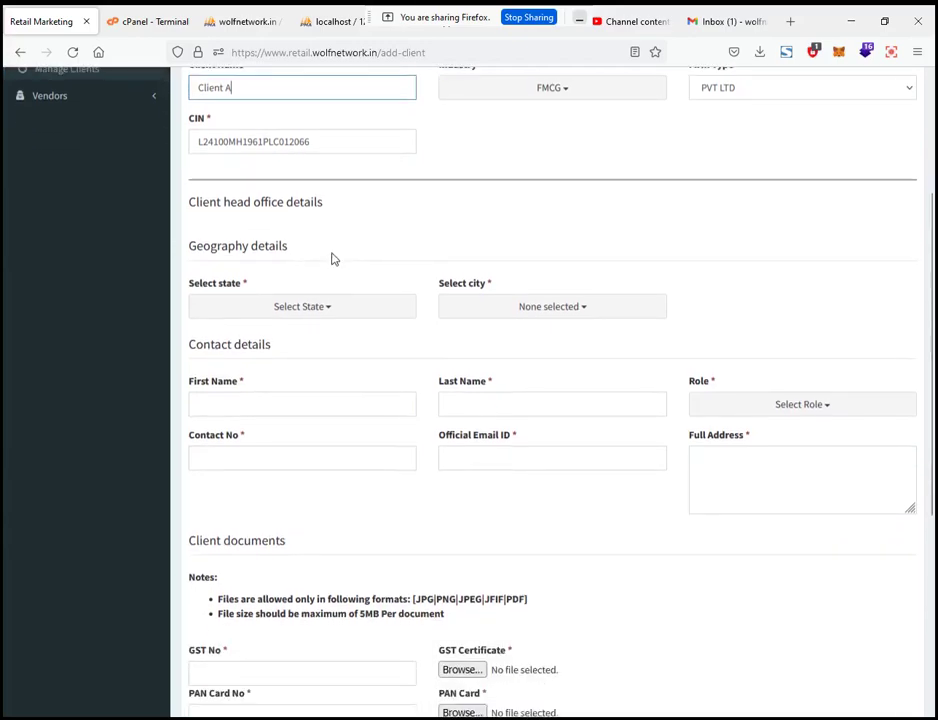
{"action": "scroll", "coordinate": [329, 203], "scroll_direction": "down", "scroll_amount": 2}
{"action": "left_click", "coordinate": [268, 232]}
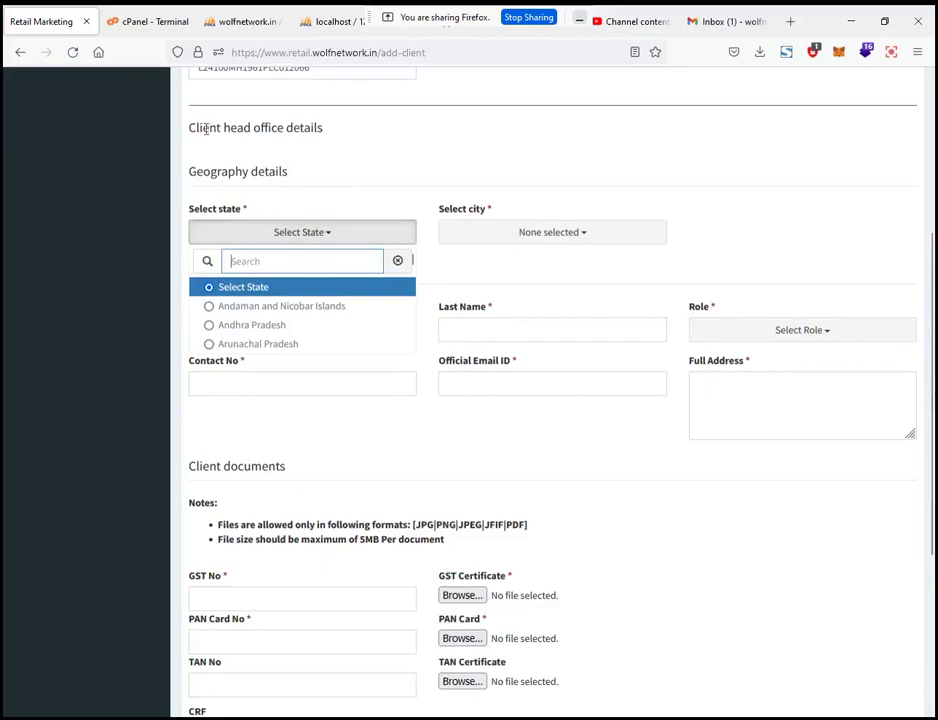
{"action": "left_click", "coordinate": [320, 155]}
{"action": "left_click_drag", "start_coordinate": [193, 134], "coordinate": [331, 142]}
{"action": "left_click", "coordinate": [331, 142]}
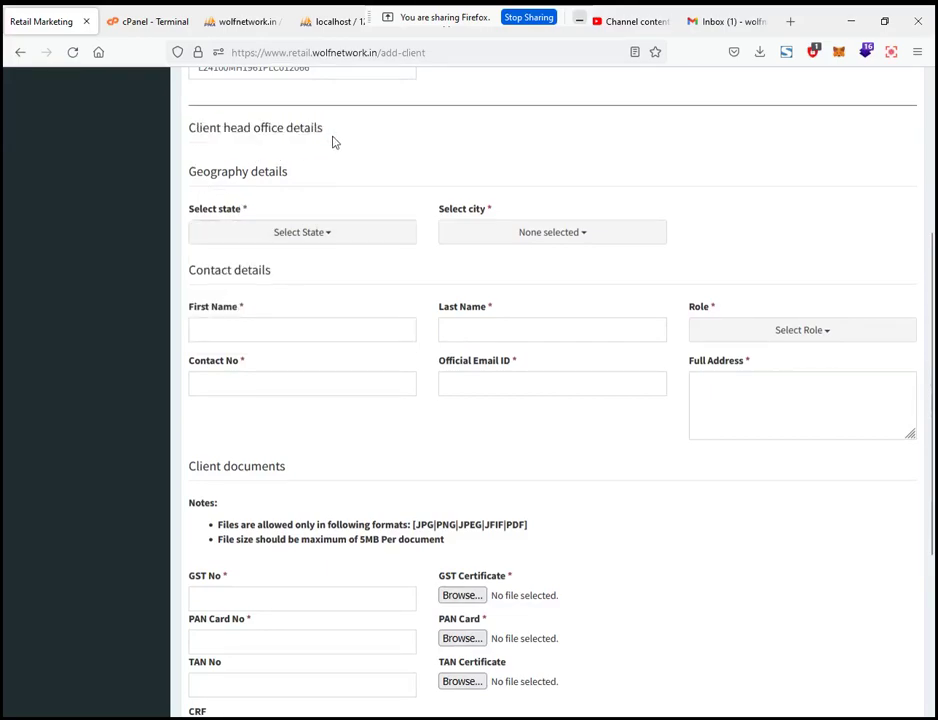
{"action": "left_click", "coordinate": [254, 234]}
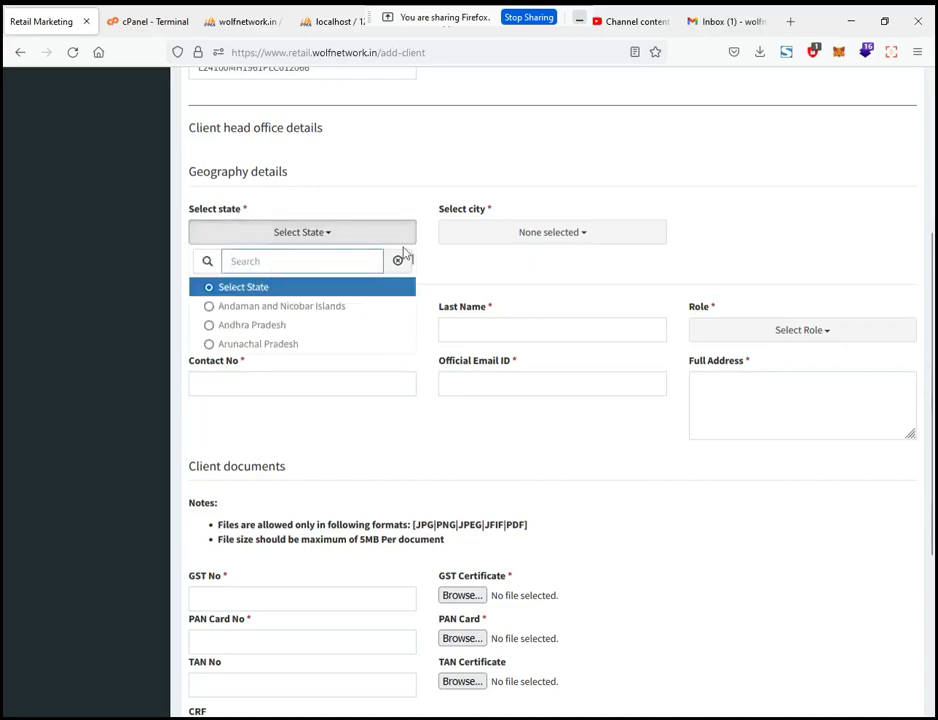
{"action": "type", "text": "maha"}
{"action": "left_click", "coordinate": [363, 289]}
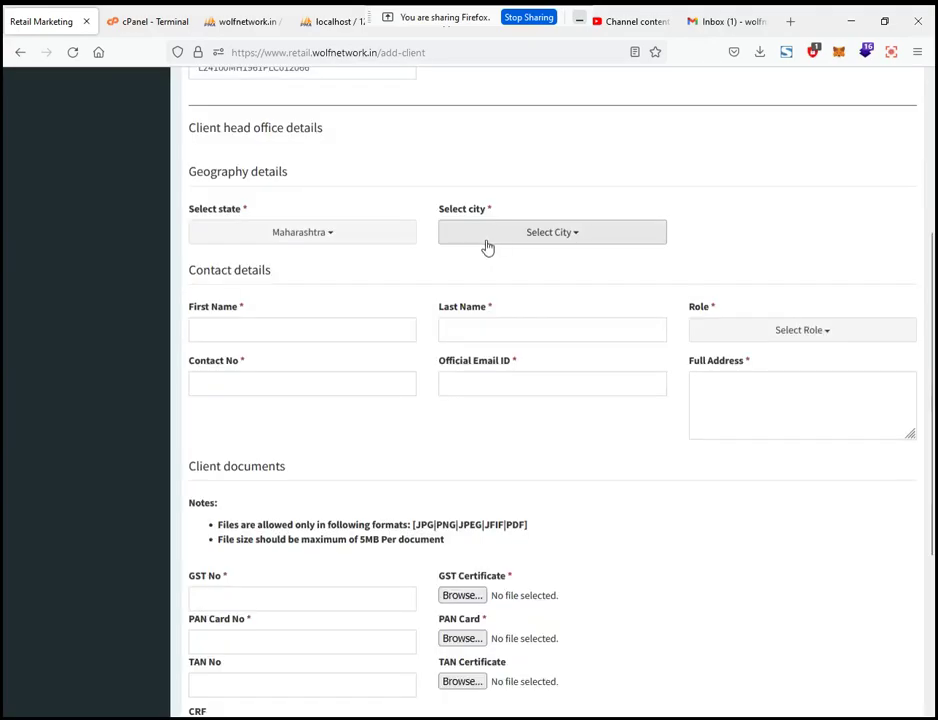
Step: Set the head office city to Mumbai by searching 'mum'
{"action": "left_click", "coordinate": [493, 236]}
{"action": "type", "text": "mum"}
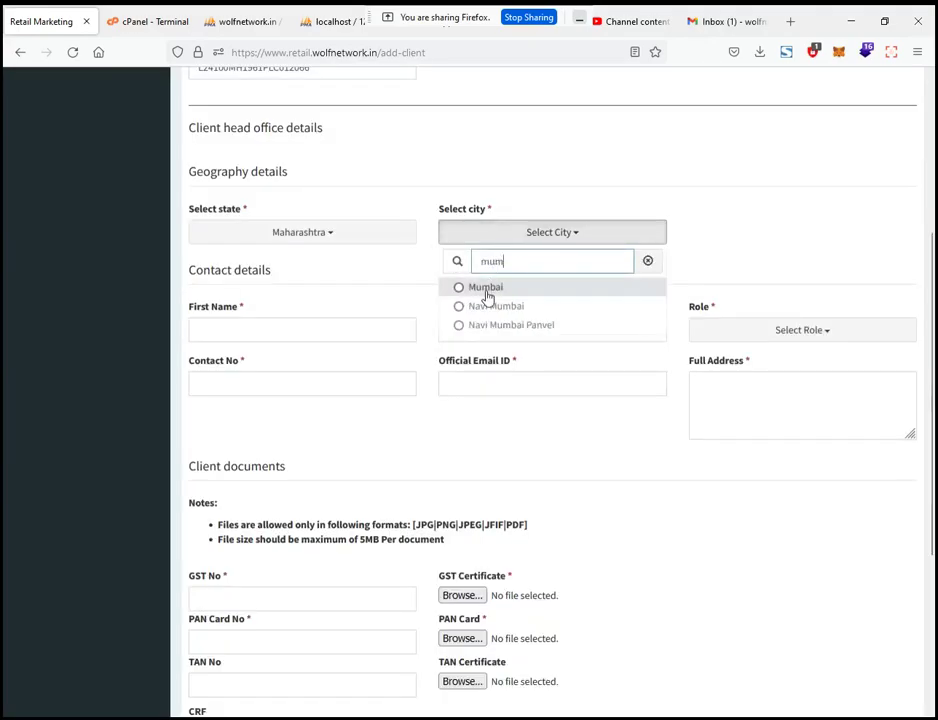
{"action": "left_click", "coordinate": [486, 289]}
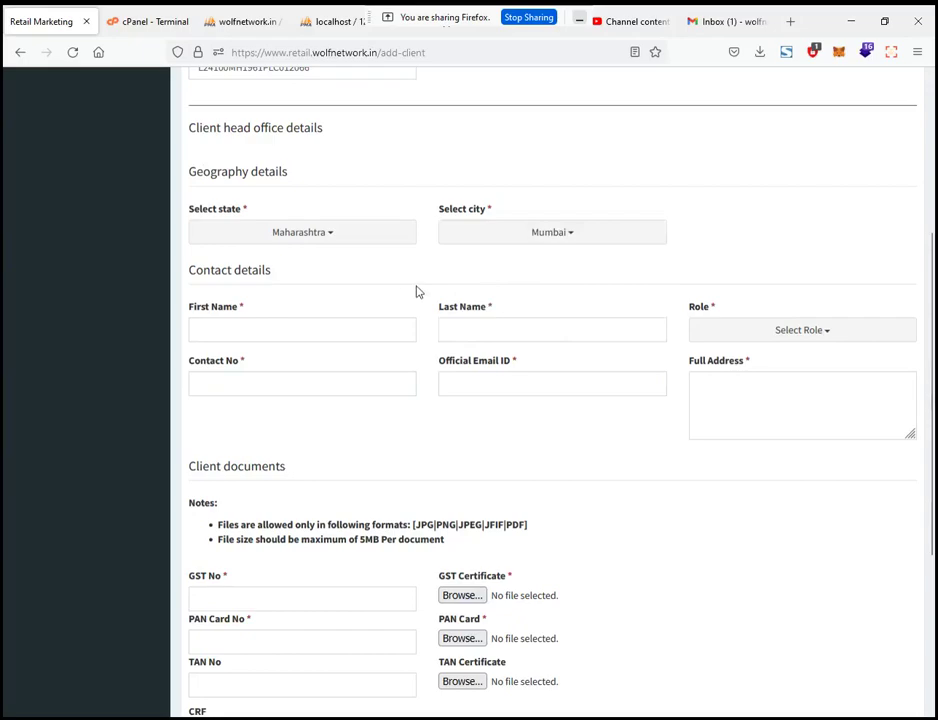
Step: Fill in the contact's name fields and set the contact role to Manager
{"action": "left_click", "coordinate": [263, 331]}
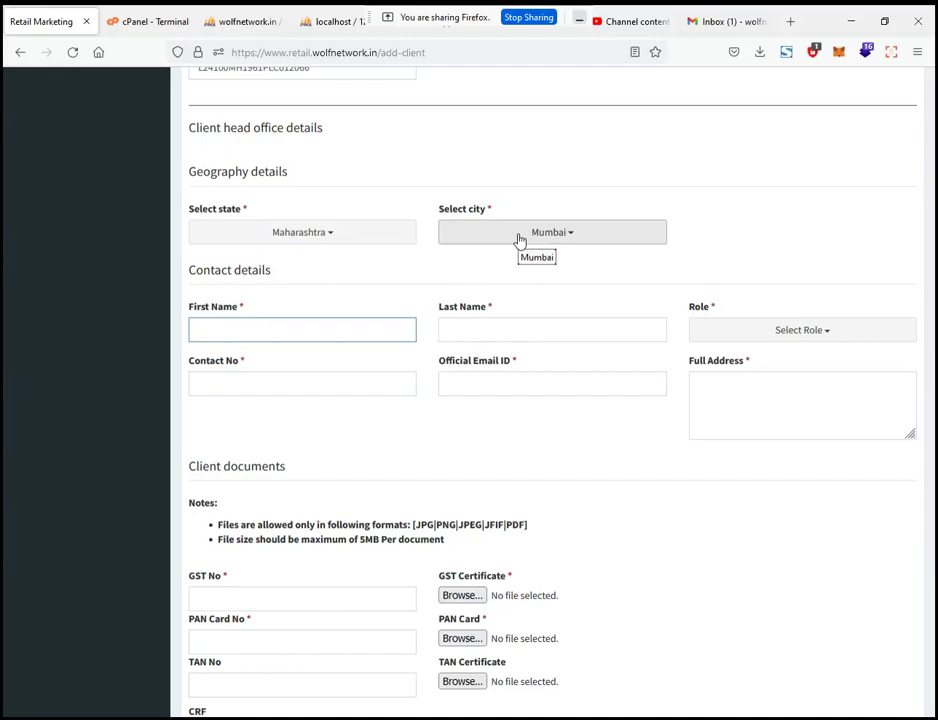
{"action": "type", "text": "Concern"}
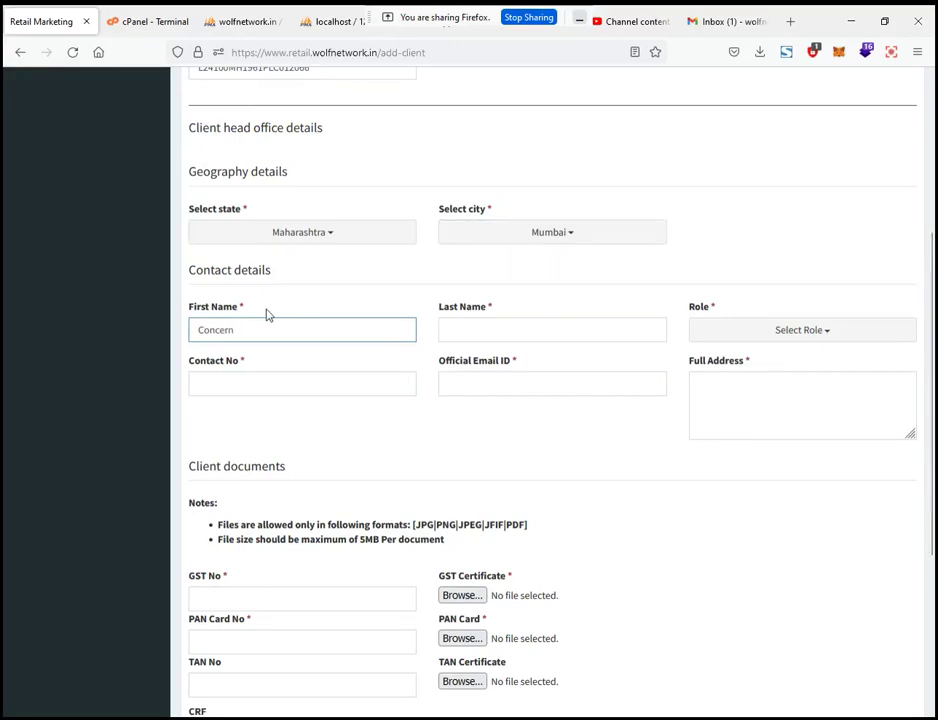
{"action": "left_click", "coordinate": [525, 330]}
{"action": "type", "text": "team"}
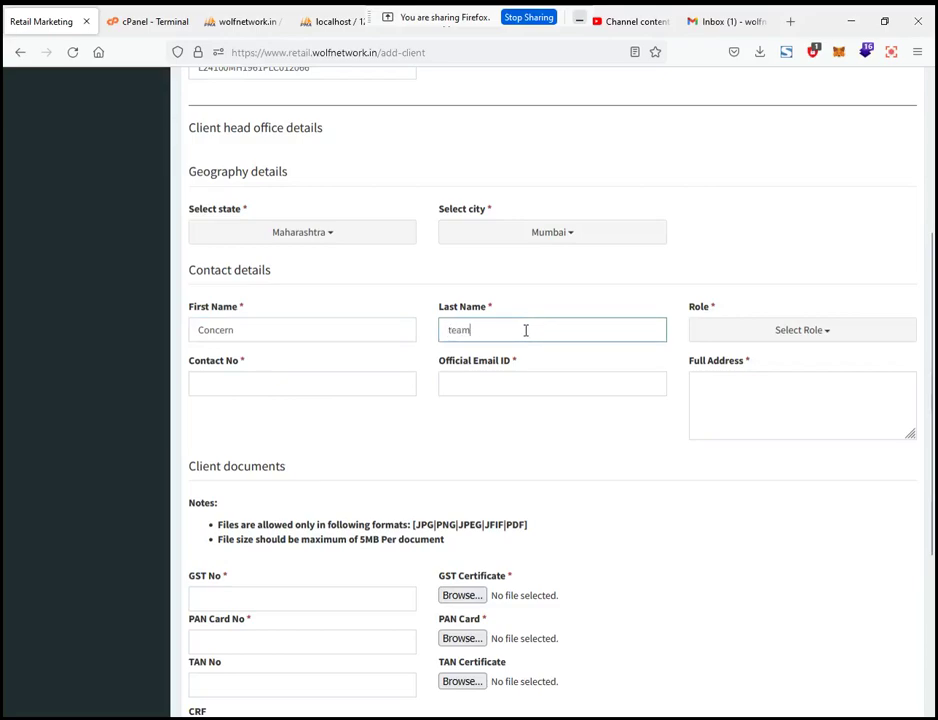
{"action": "double_click", "coordinate": [525, 330]}
{"action": "type", "text": "pe"}
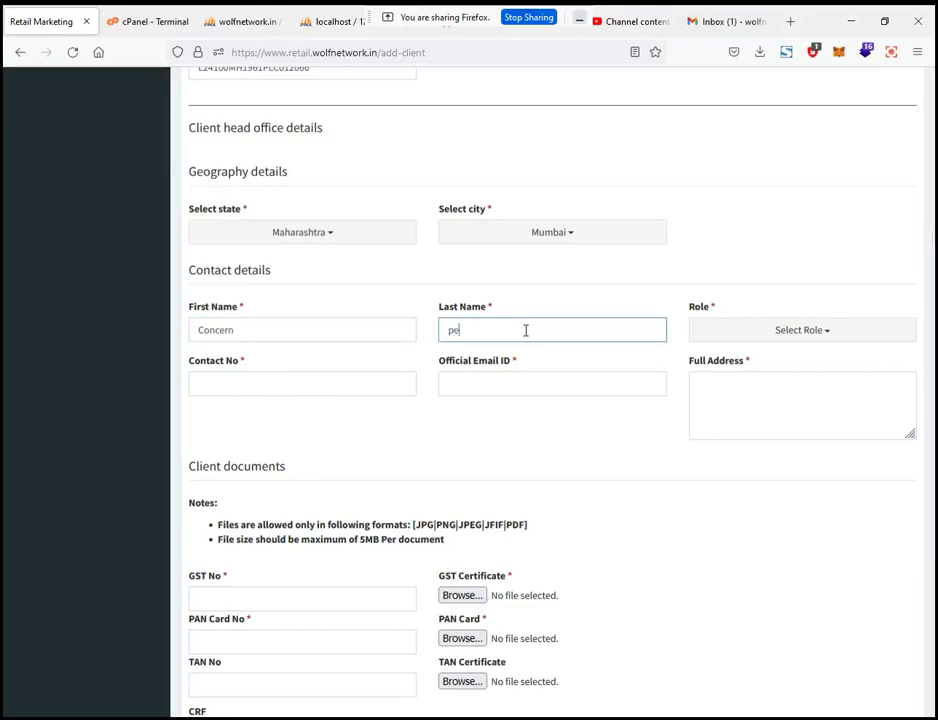
{"action": "type", "text": "rson"}
{"action": "scroll", "coordinate": [873, 252], "scroll_direction": "down", "scroll_amount": 1}
{"action": "left_click", "coordinate": [785, 264]}
{"action": "scroll", "coordinate": [752, 266], "scroll_direction": "down", "scroll_amount": 1}
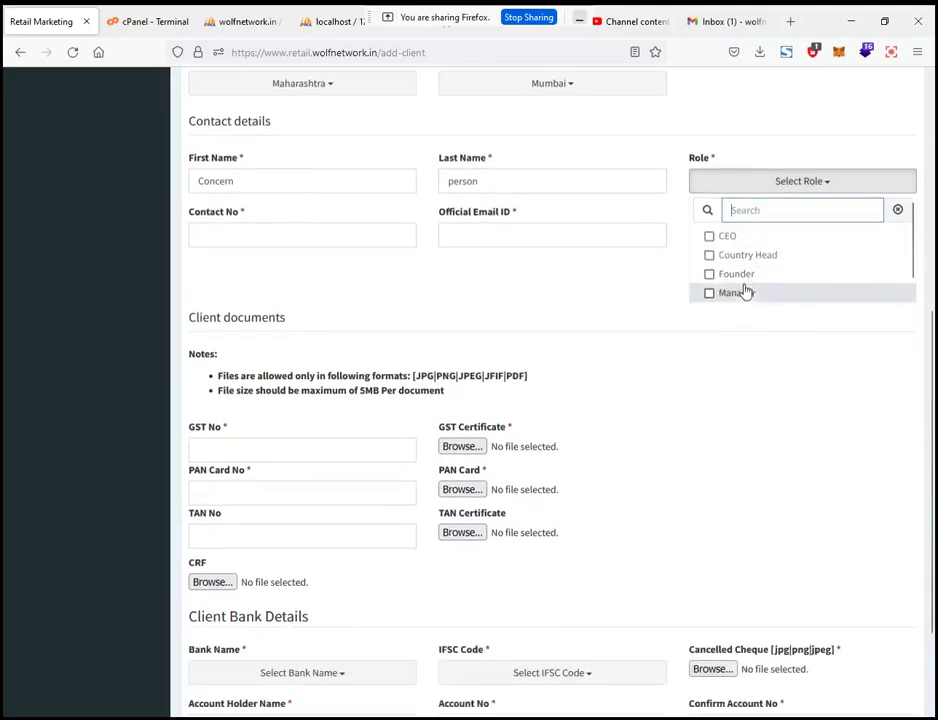
{"action": "scroll", "coordinate": [743, 289], "scroll_direction": "down", "scroll_amount": 1}
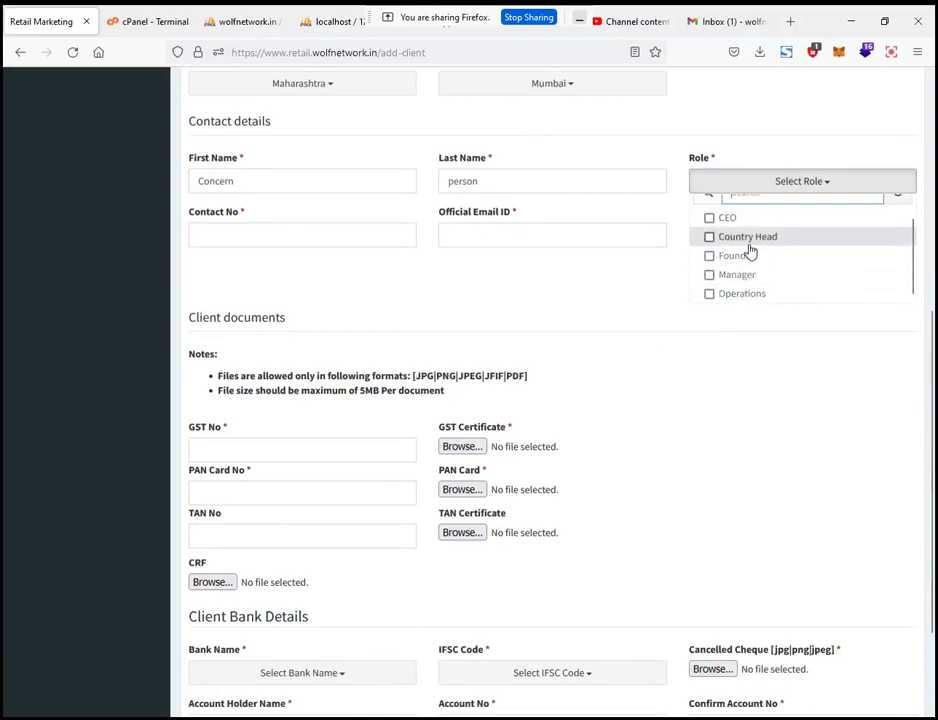
{"action": "left_click", "coordinate": [747, 275]}
{"action": "left_click", "coordinate": [593, 283]}
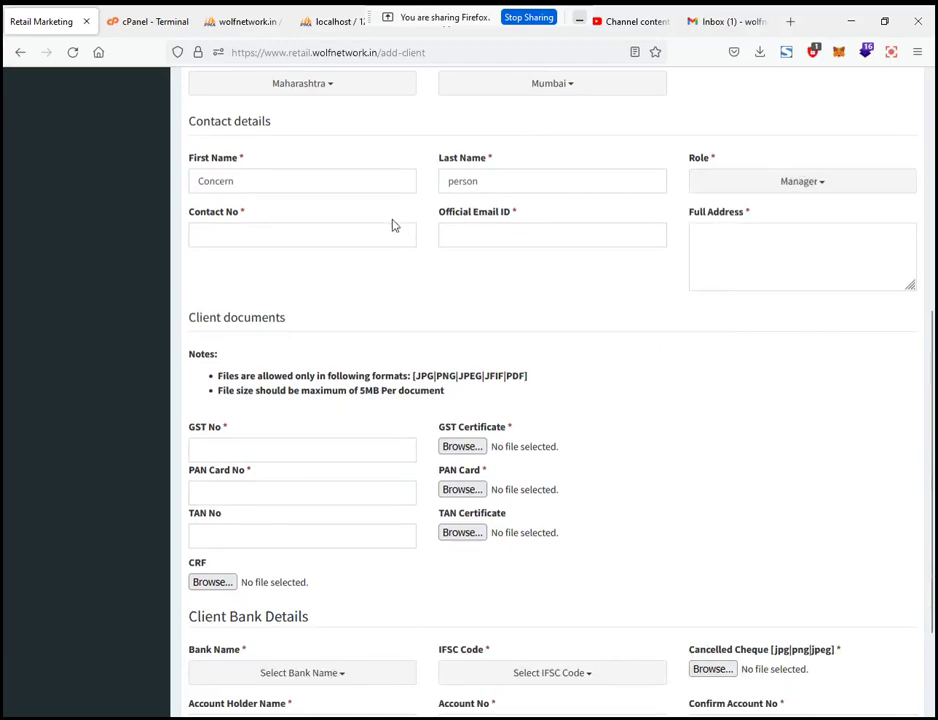
Step: Replace the contact's first and last name with the person's actual name
{"action": "scroll", "coordinate": [385, 230], "scroll_direction": "up", "scroll_amount": 1}
{"action": "left_click", "coordinate": [301, 258]}
{"action": "double_click", "coordinate": [301, 258]}
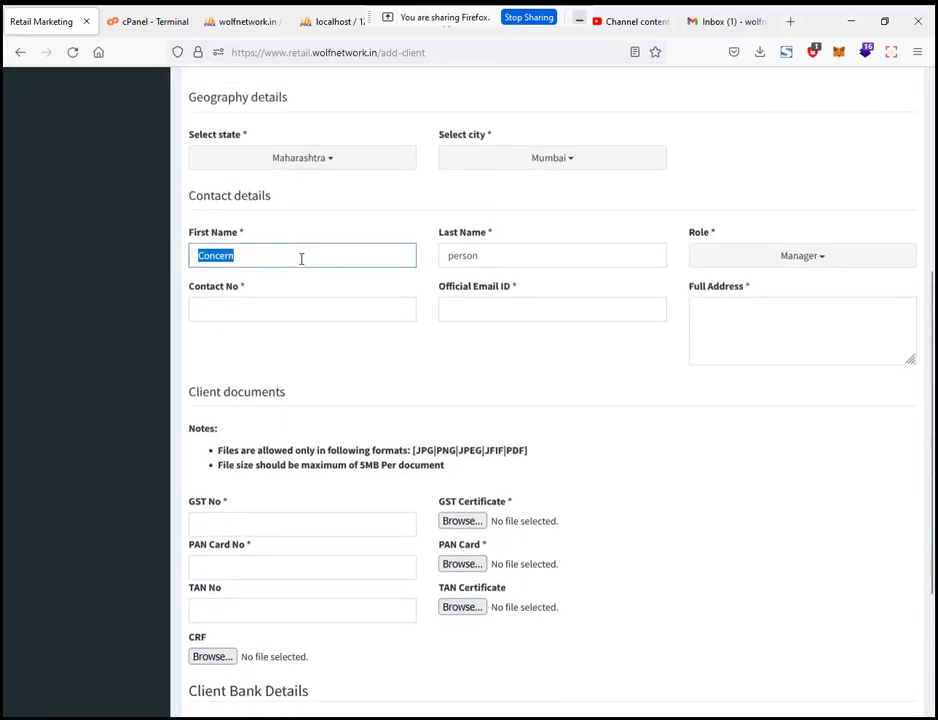
{"action": "key", "text": "Tab"}
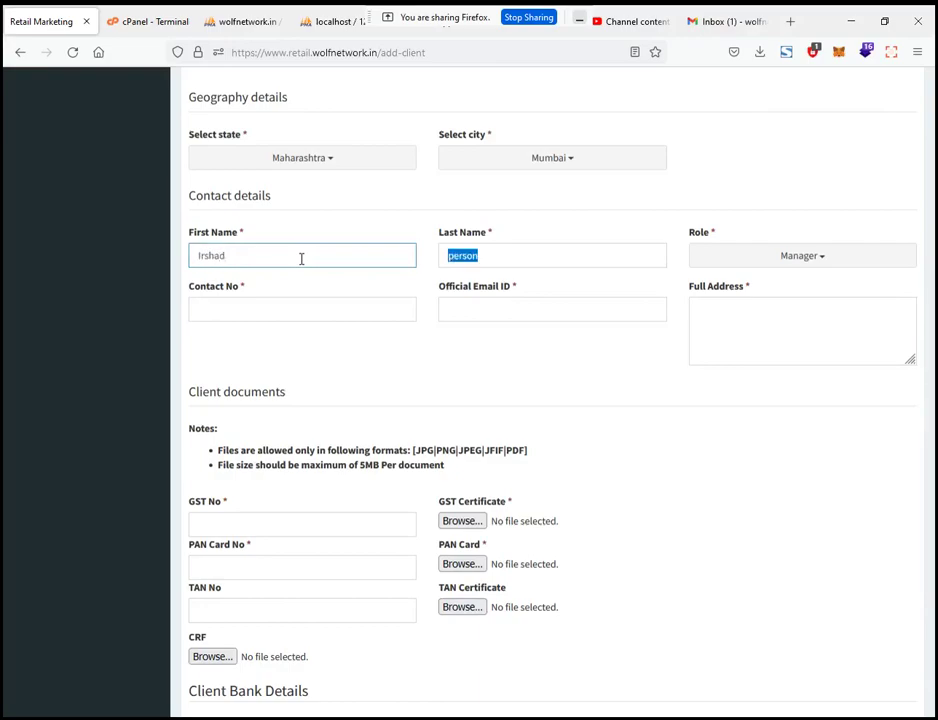
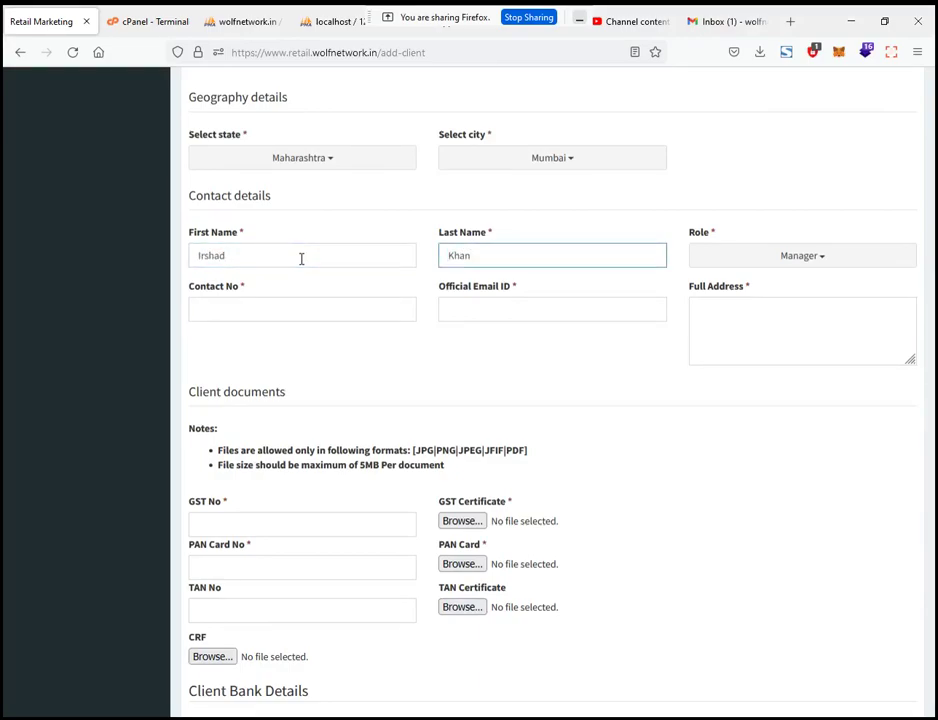
Step: Enter the contact number, the official e-mail and the client's full address
{"action": "left_click", "coordinate": [251, 306]}
{"action": "type", "text": "1234567890"}
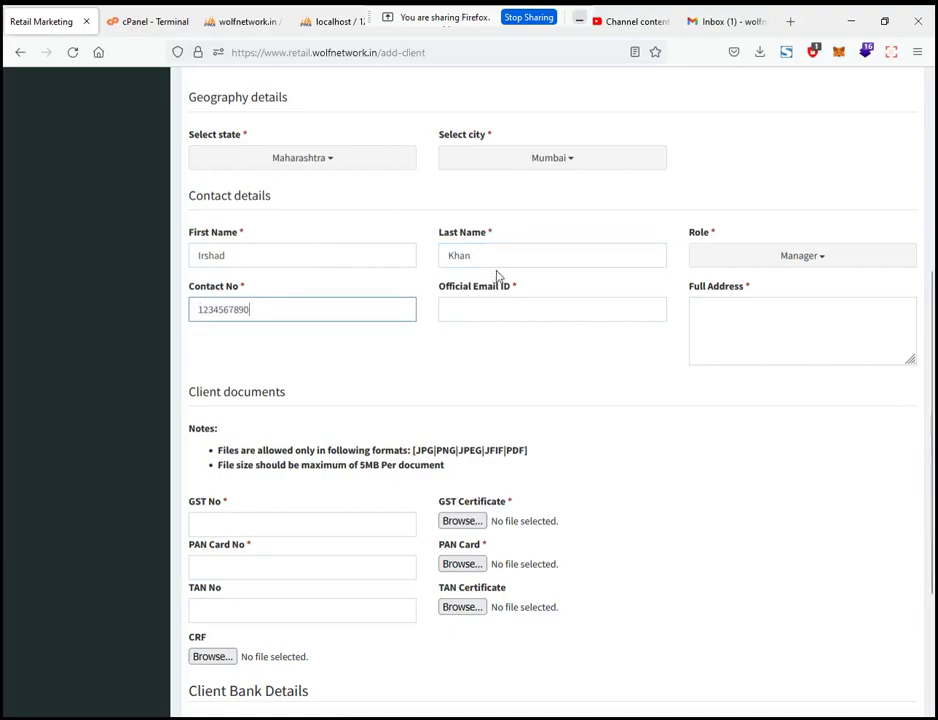
{"action": "left_click", "coordinate": [505, 302]}
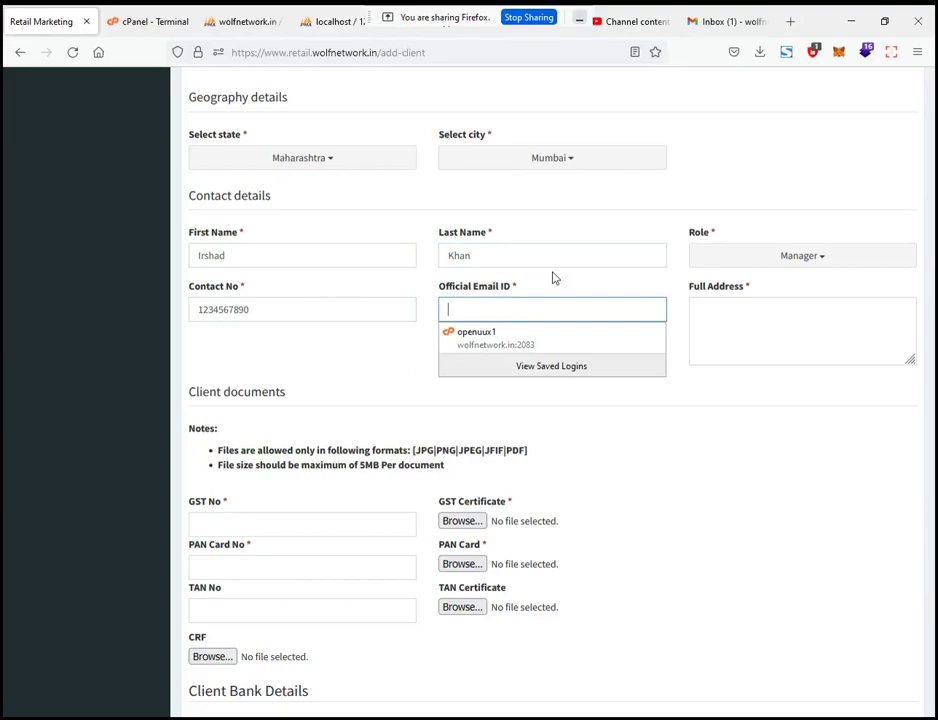
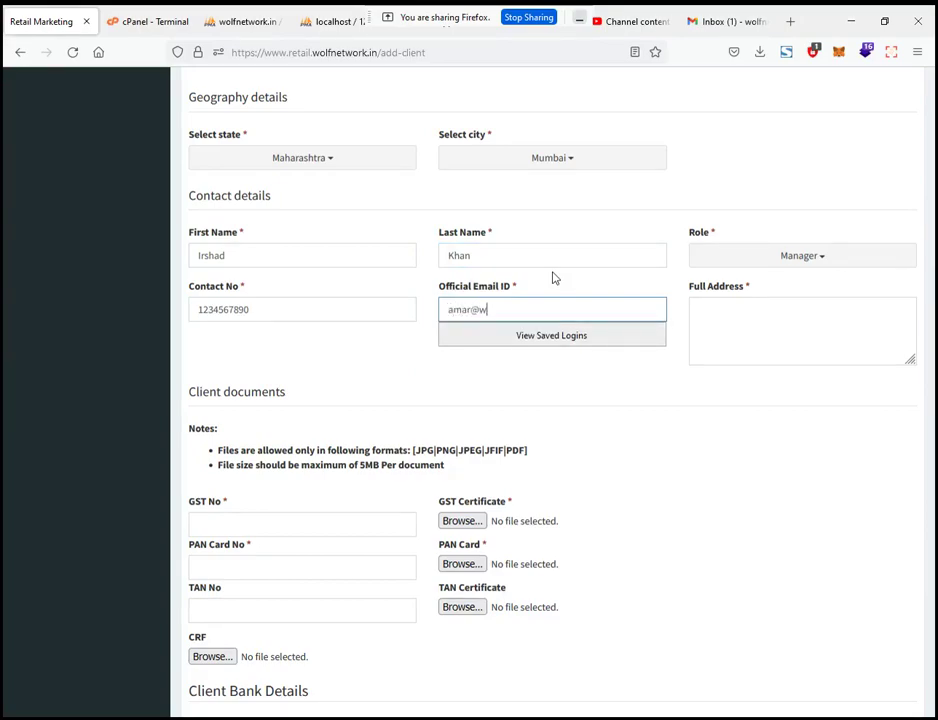
{"action": "left_click", "coordinate": [787, 322]}
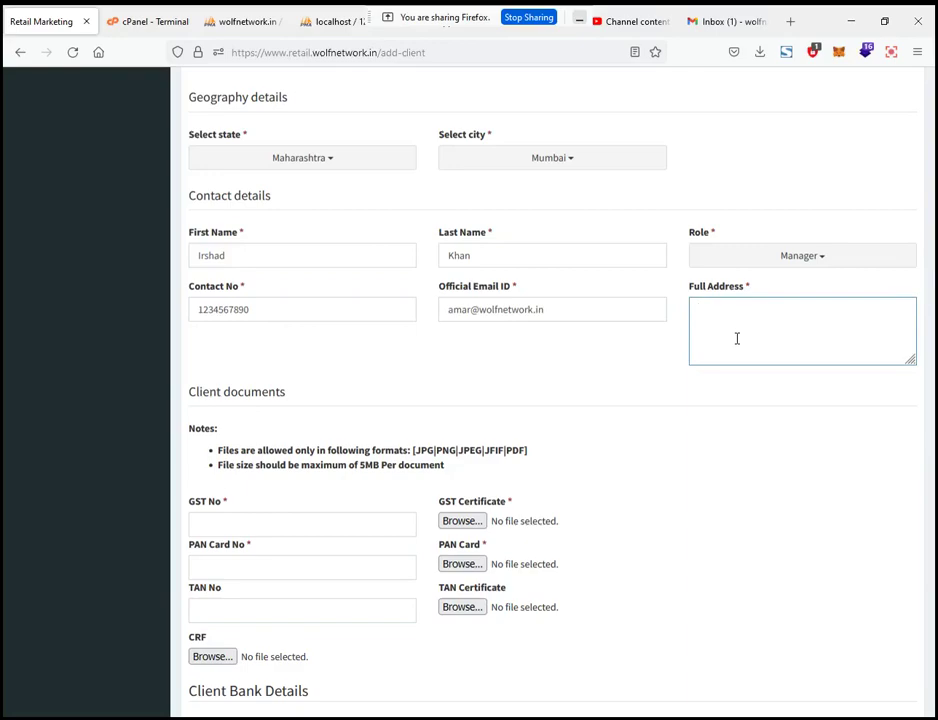
{"action": "type", "text": "Jogeshwar(W), Mumbai."}
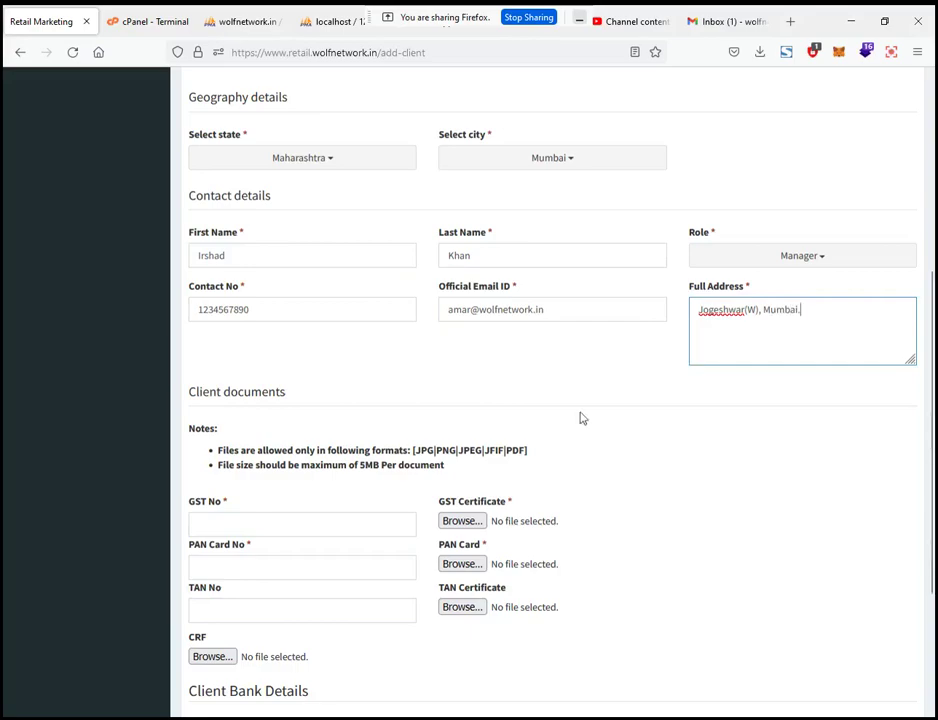
Step: Enter the GST number and attach retail.png as the GST certificate
{"action": "scroll", "coordinate": [480, 415], "scroll_direction": "down", "scroll_amount": 4}
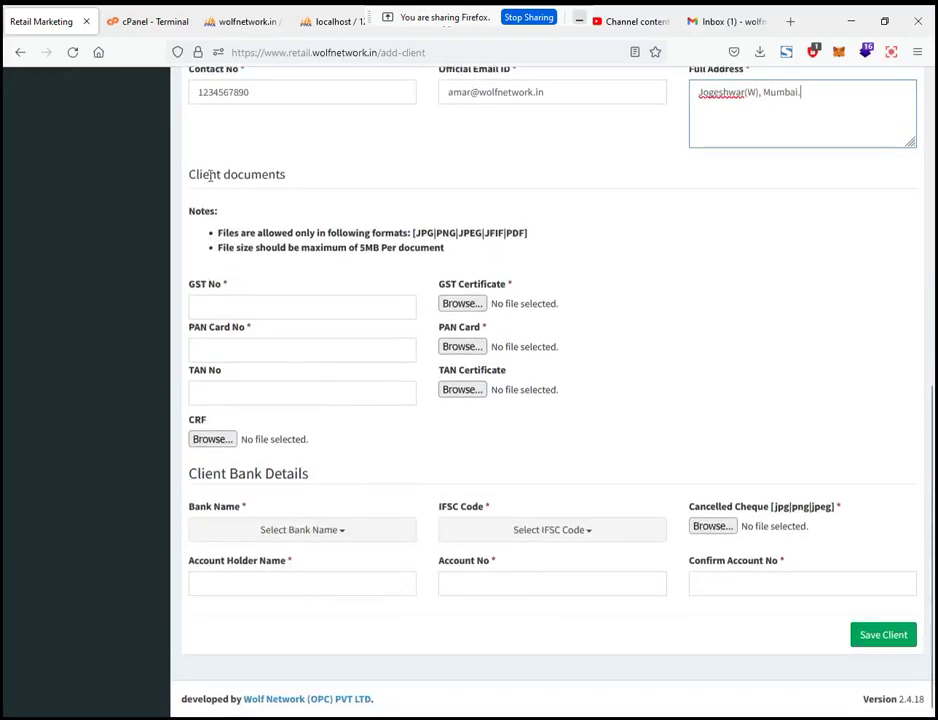
{"action": "left_click_drag", "start_coordinate": [196, 174], "coordinate": [287, 181]}
{"action": "left_click", "coordinate": [228, 307]}
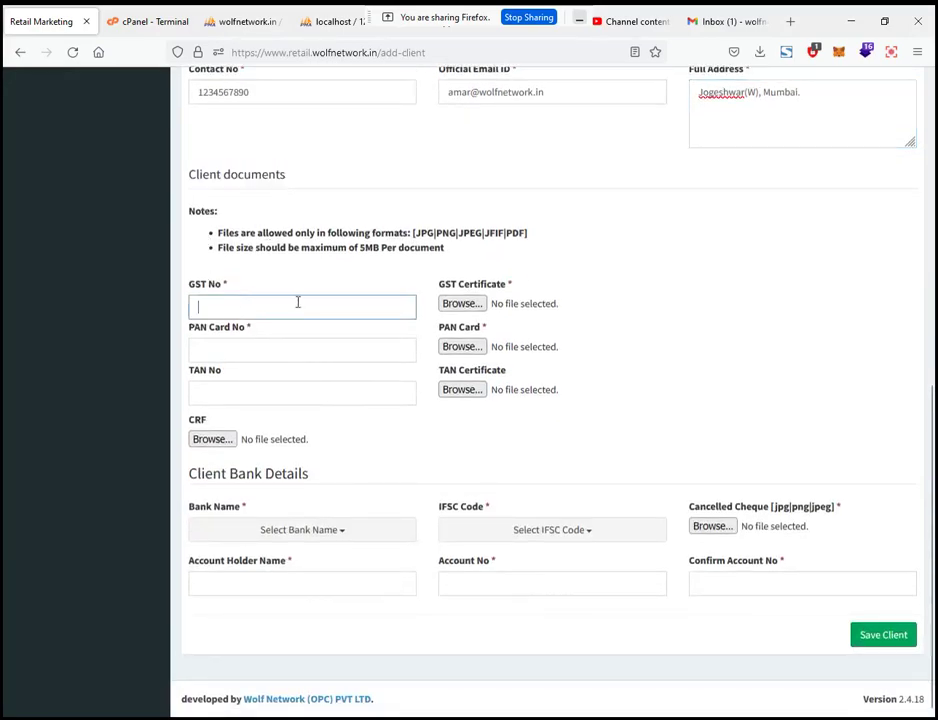
{"action": "type", "text": "1234567890"}
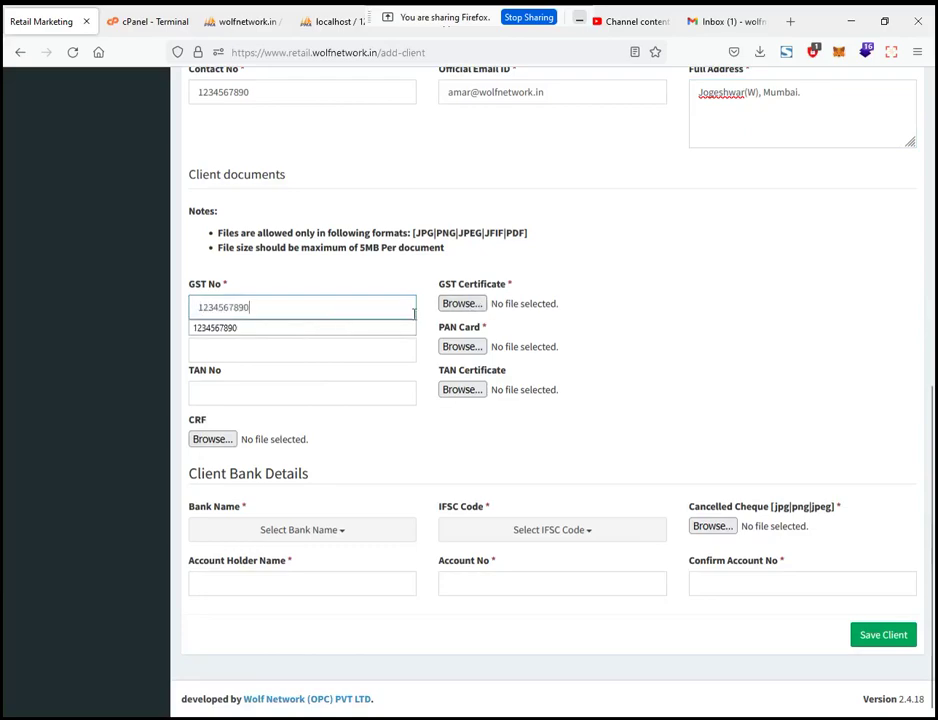
{"action": "left_click", "coordinate": [463, 306]}
{"action": "scroll", "coordinate": [614, 258], "scroll_direction": "down", "scroll_amount": 5}
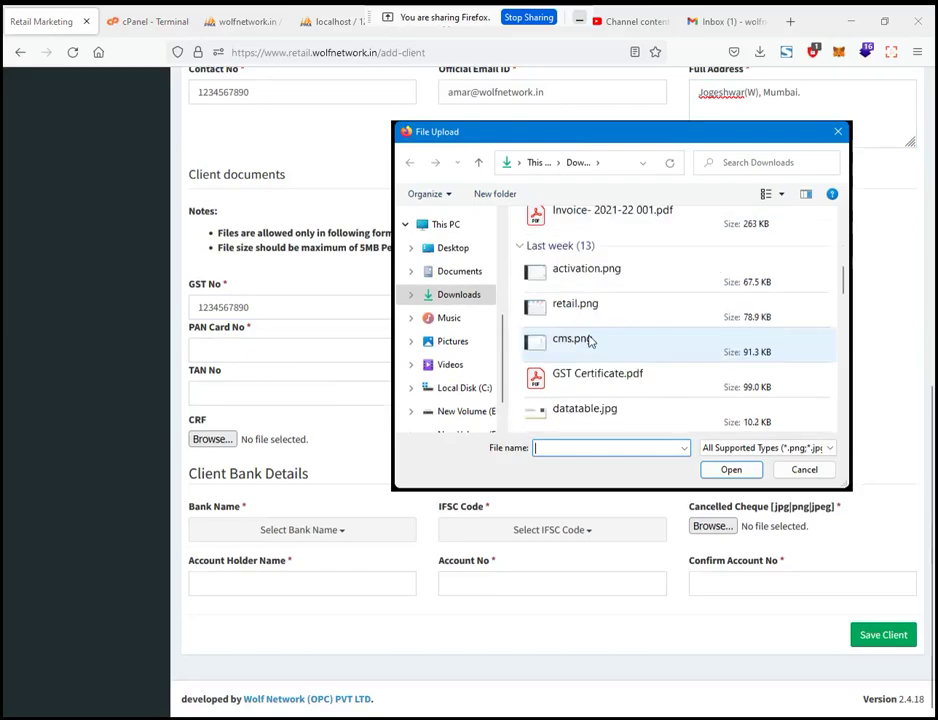
{"action": "left_click", "coordinate": [605, 316]}
{"action": "double_click", "coordinate": [605, 316]}
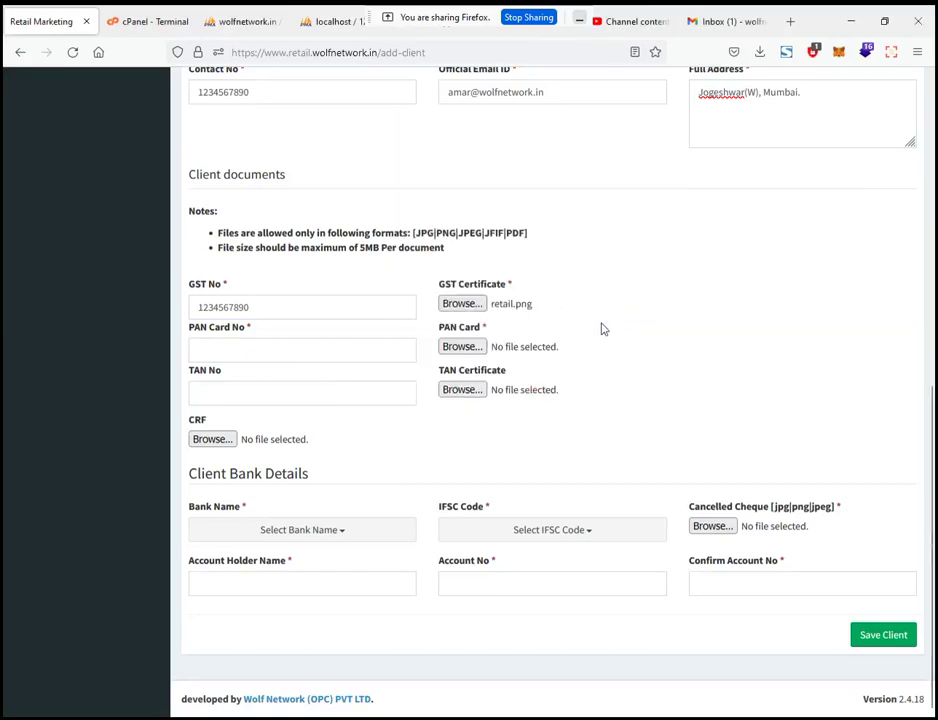
{"action": "left_click_drag", "start_coordinate": [416, 237], "coordinate": [494, 237]}
{"action": "left_click", "coordinate": [511, 251]}
Step: Enter the PAN card number and attach activation.png as the PAN card
{"action": "left_click", "coordinate": [262, 343]}
{"action": "type", "text": "1"}
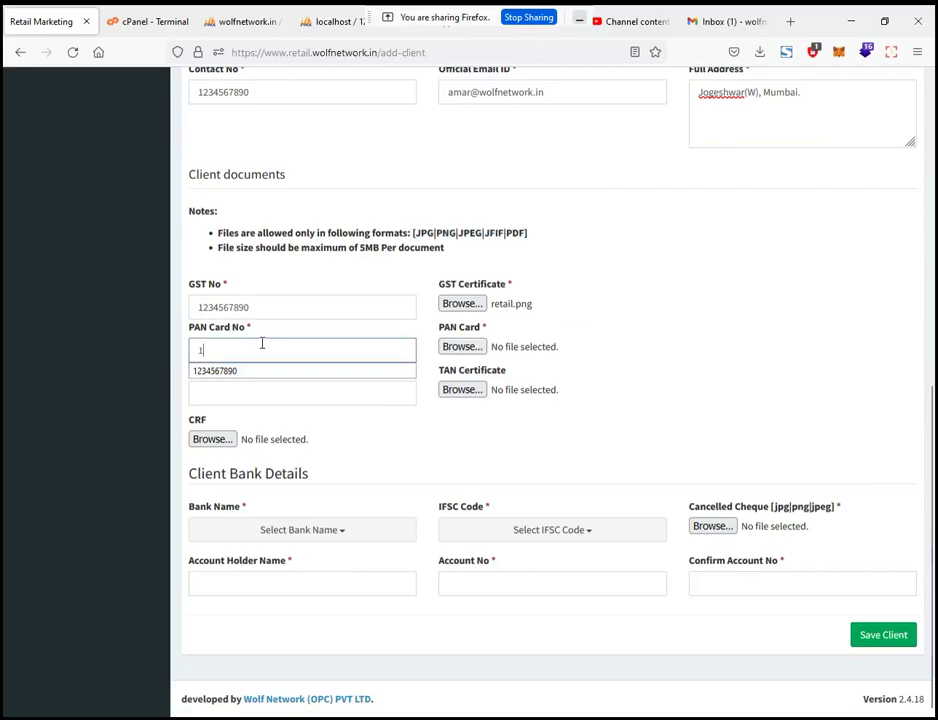
{"action": "type", "text": "234567890"}
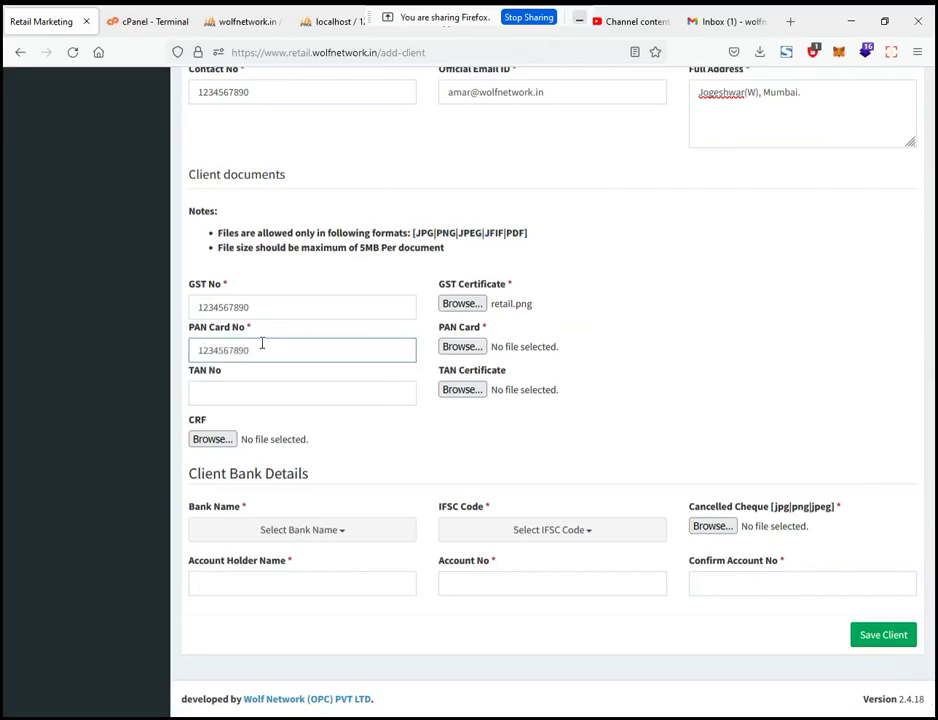
{"action": "left_click", "coordinate": [463, 347]}
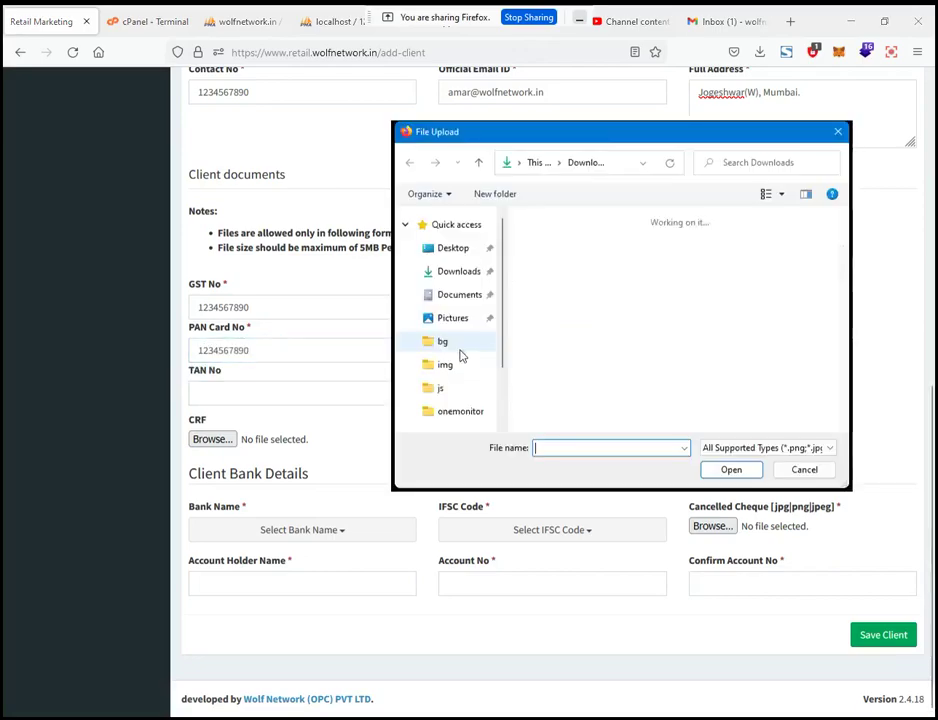
{"action": "scroll", "coordinate": [612, 335], "scroll_direction": "down", "scroll_amount": 5}
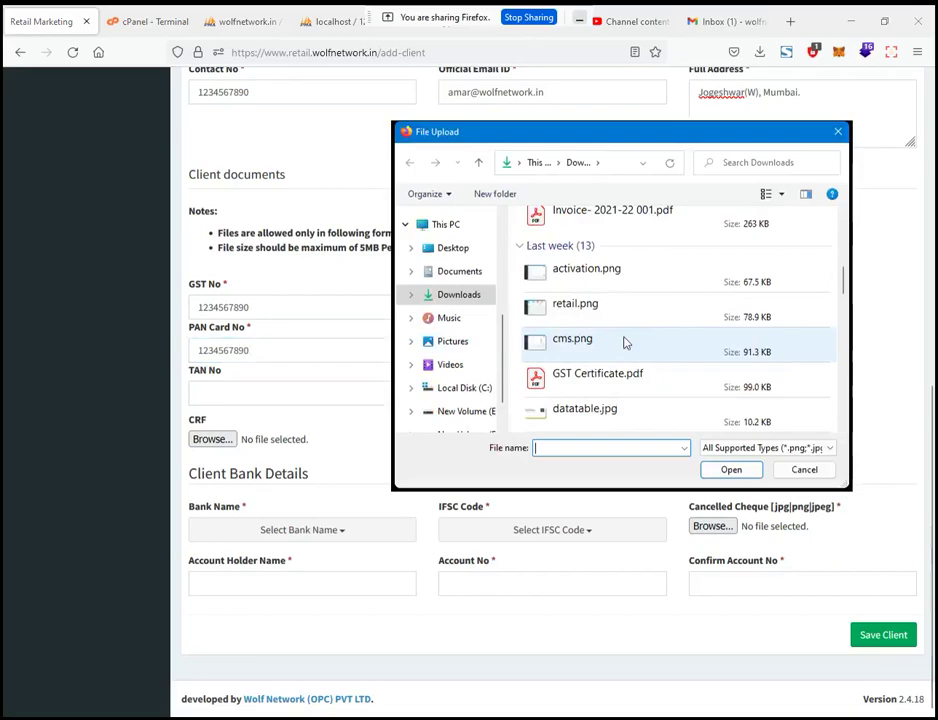
{"action": "double_click", "coordinate": [598, 272]}
{"action": "left_click_drag", "start_coordinate": [195, 371], "coordinate": [404, 376]}
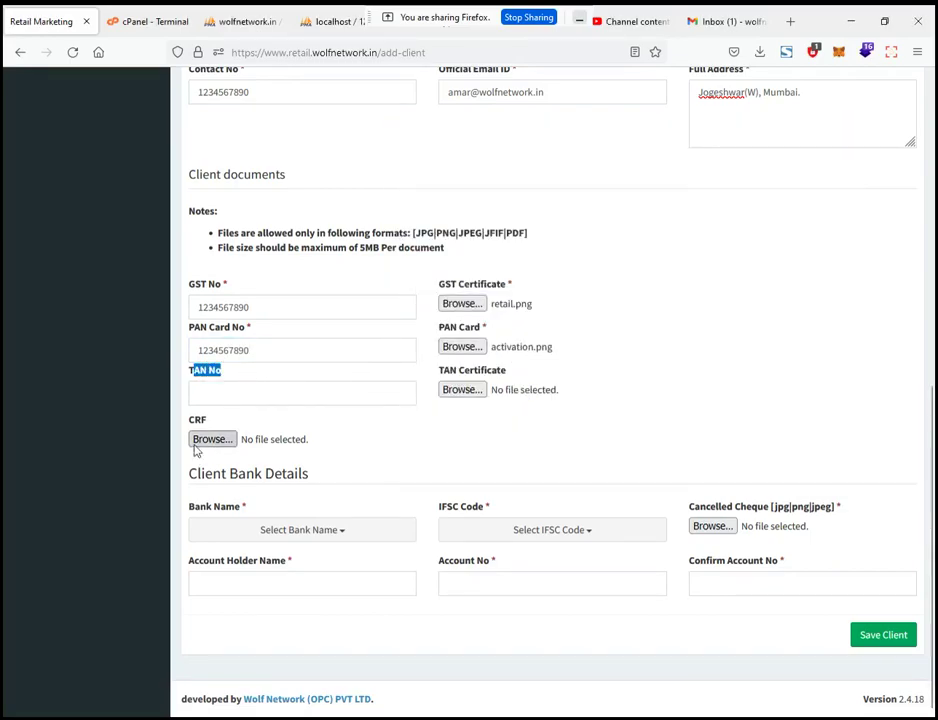
{"action": "left_click_drag", "start_coordinate": [189, 421], "coordinate": [211, 425]}
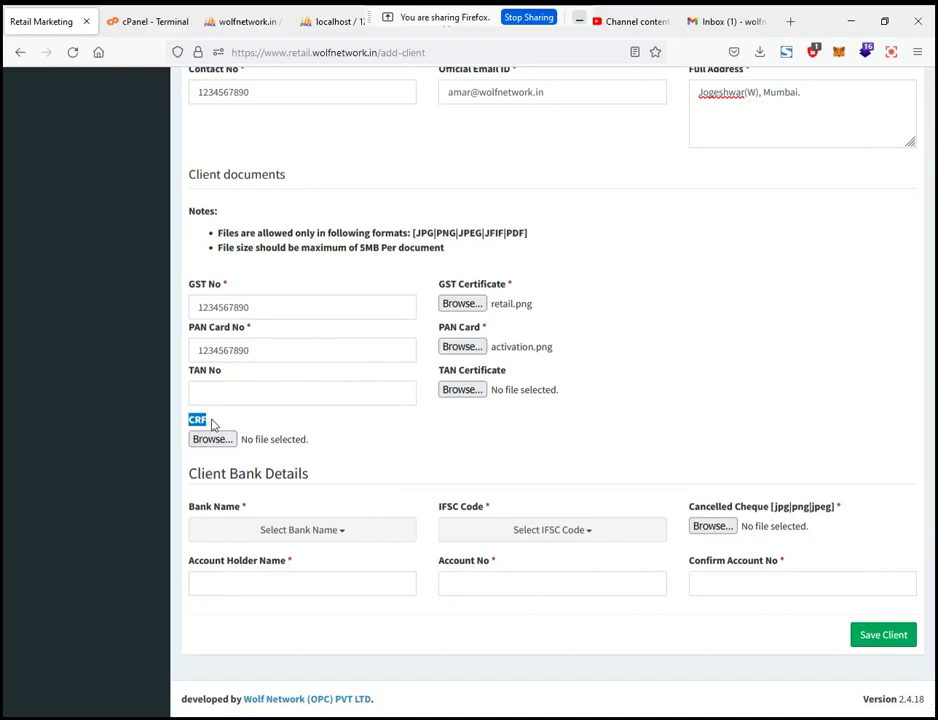
{"action": "left_click", "coordinate": [245, 391]}
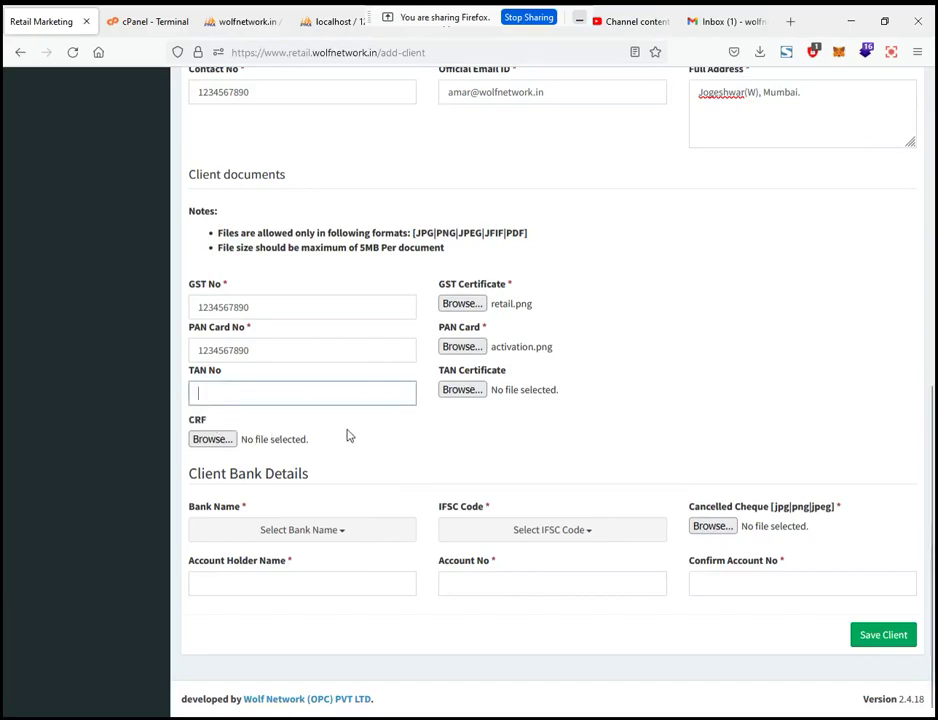
Step: Pick HDFC BANK and the Jogeshwari Mumbai branch IFSC HDFC0000455 for the client's bank
{"action": "left_click_drag", "start_coordinate": [211, 474], "coordinate": [289, 517]}
{"action": "left_click", "coordinate": [300, 530]}
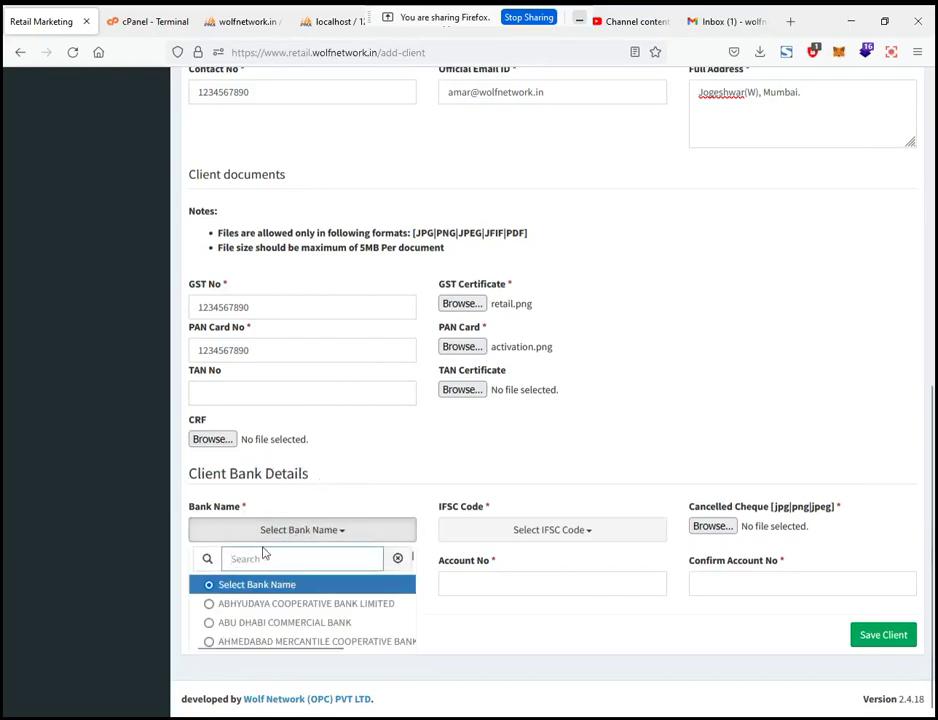
{"action": "type", "text": "ici"}
{"action": "key", "text": "ctrl+a"}
{"action": "type", "text": "hd"}
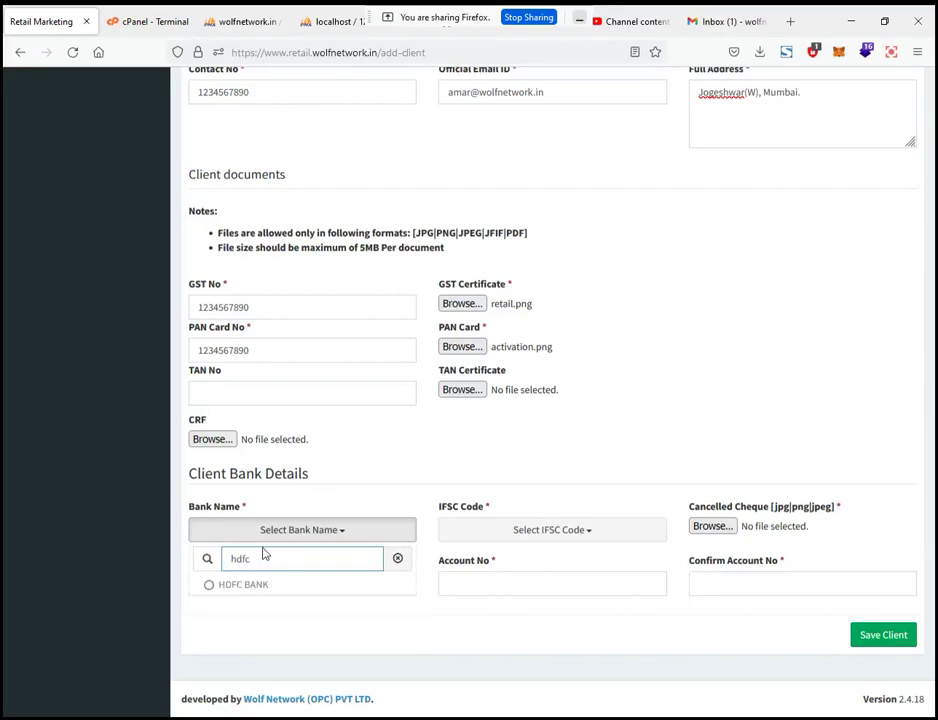
{"action": "left_click", "coordinate": [263, 591]}
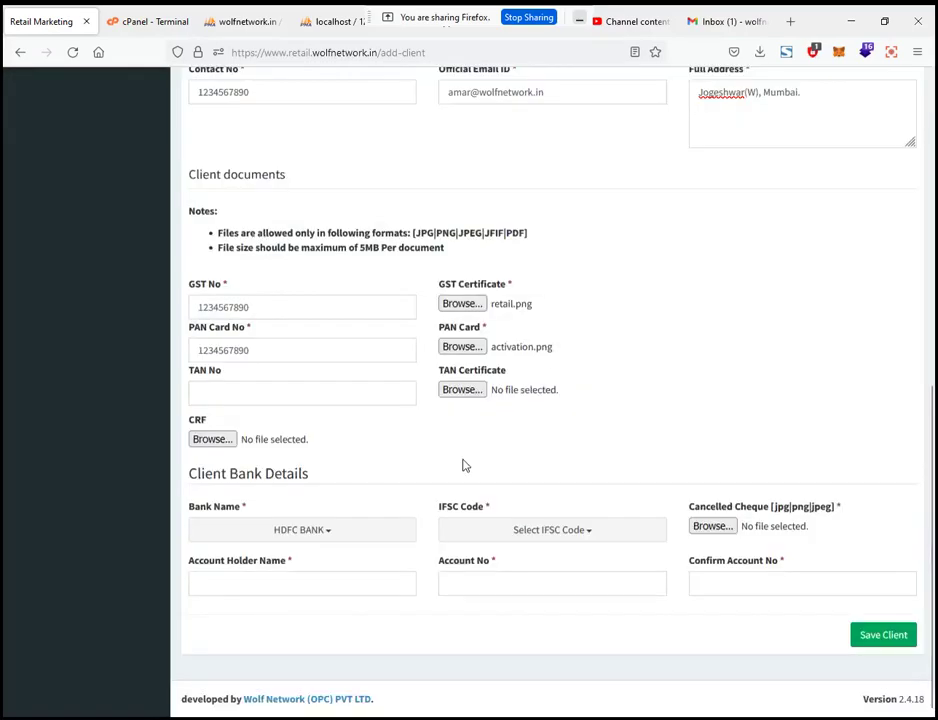
{"action": "left_click", "coordinate": [541, 532]}
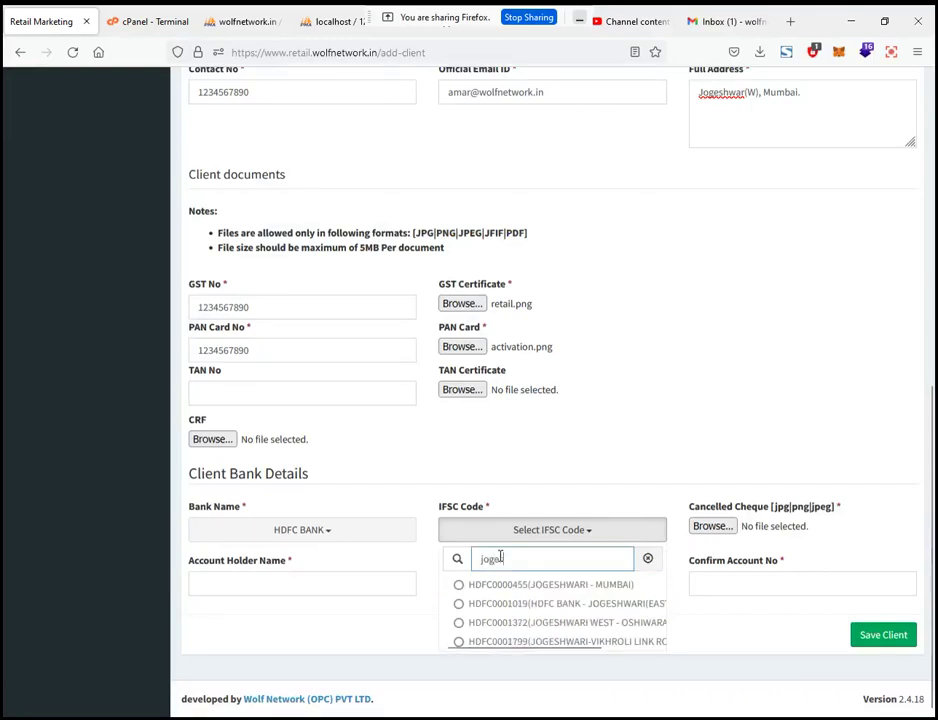
{"action": "left_click", "coordinate": [550, 588]}
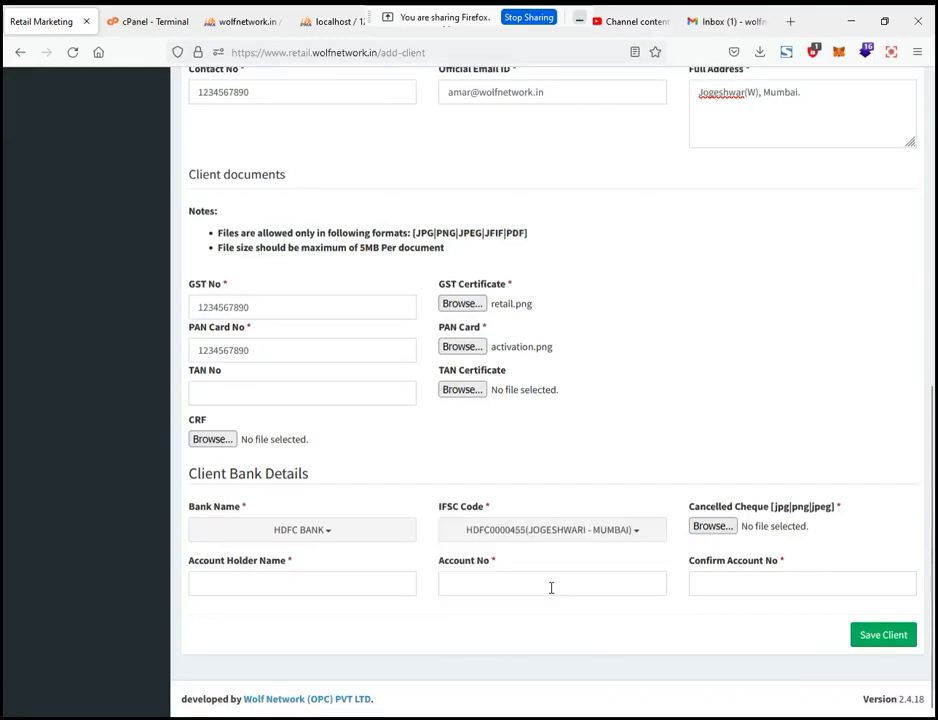
Step: Attach activation-tool.png from Downloads as the cancelled cheque
{"action": "left_click", "coordinate": [726, 532]}
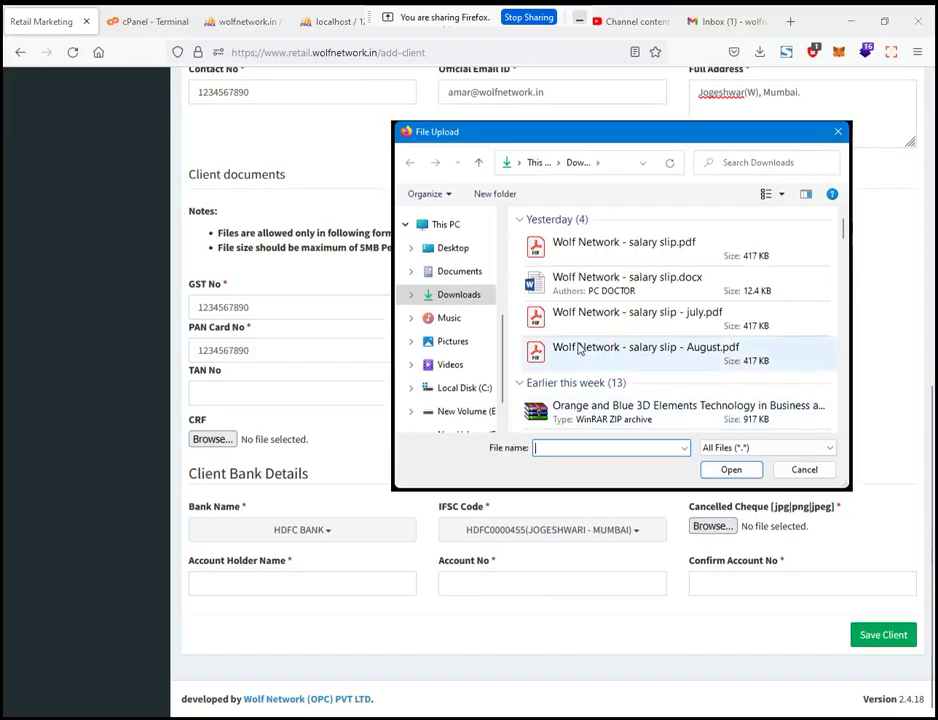
{"action": "scroll", "coordinate": [588, 318], "scroll_direction": "down", "scroll_amount": 10}
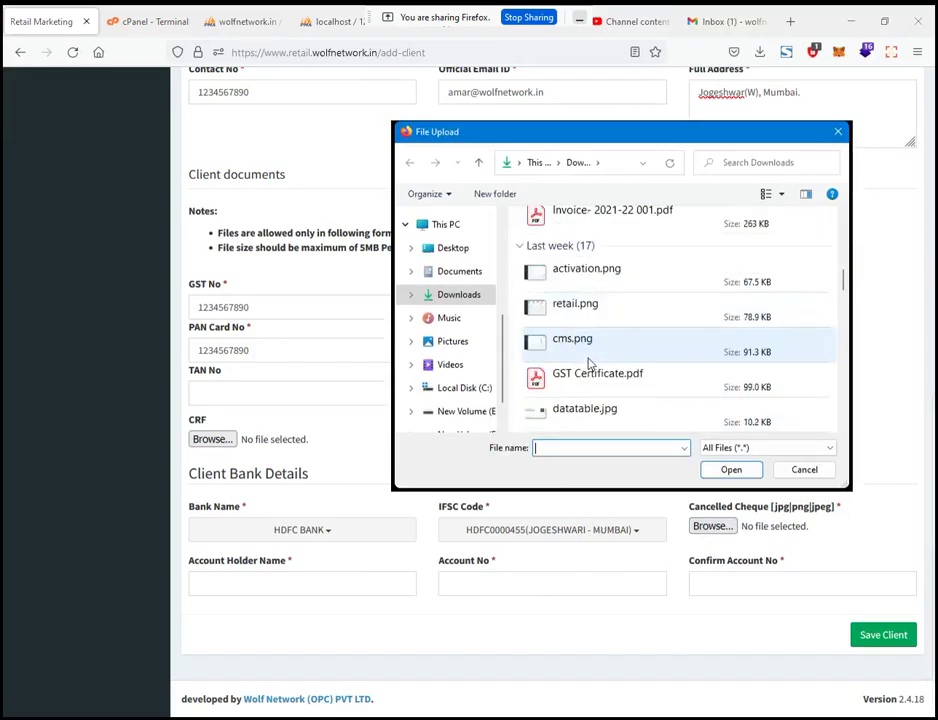
{"action": "scroll", "coordinate": [589, 364], "scroll_direction": "down", "scroll_amount": 2}
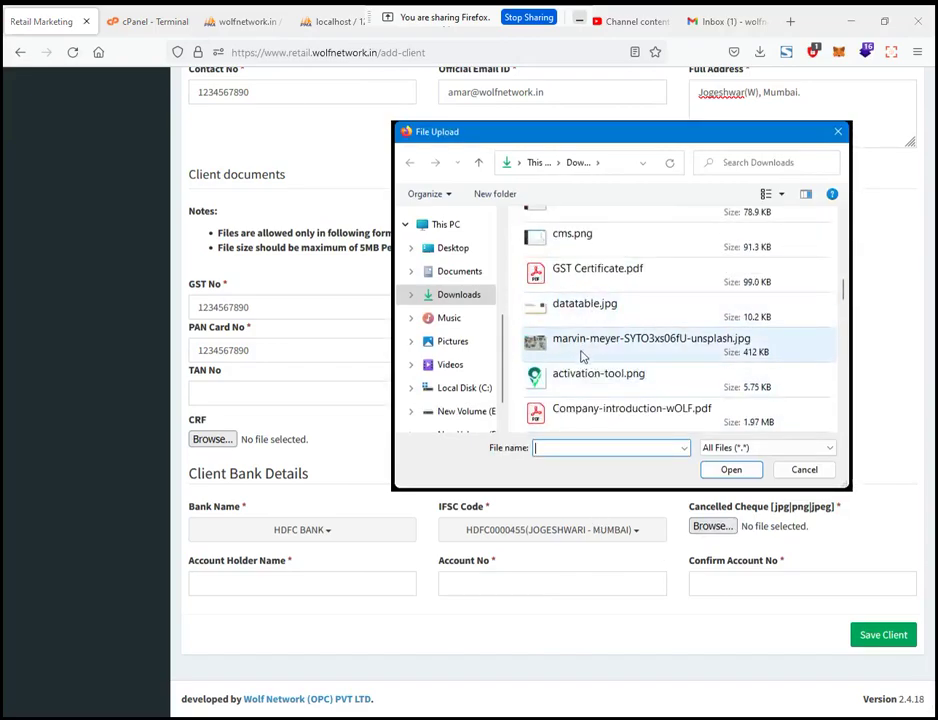
{"action": "scroll", "coordinate": [582, 356], "scroll_direction": "down", "scroll_amount": 2}
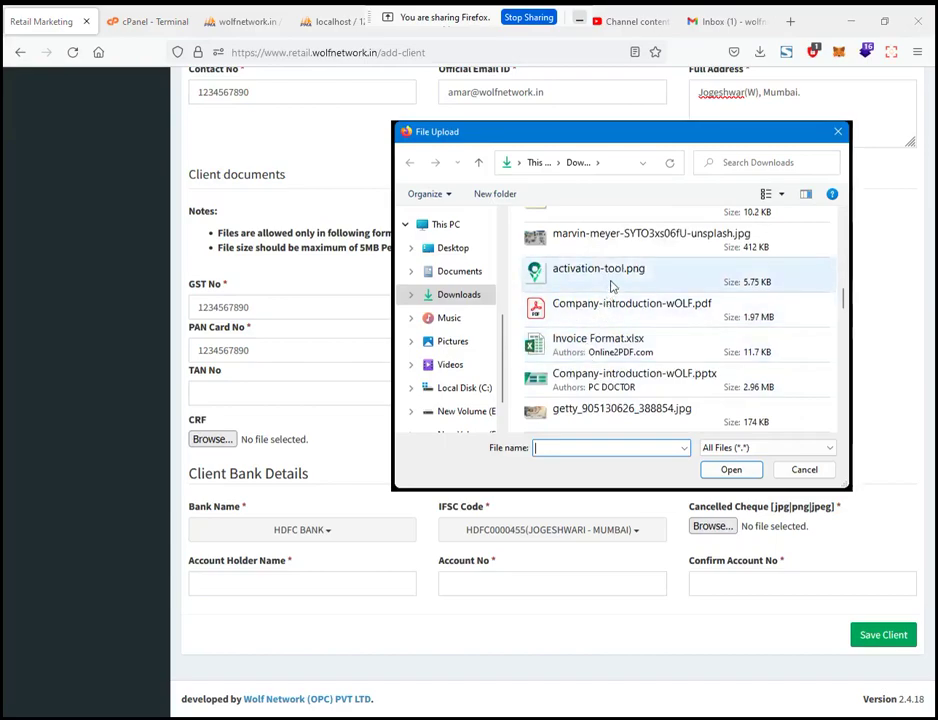
{"action": "double_click", "coordinate": [598, 269]}
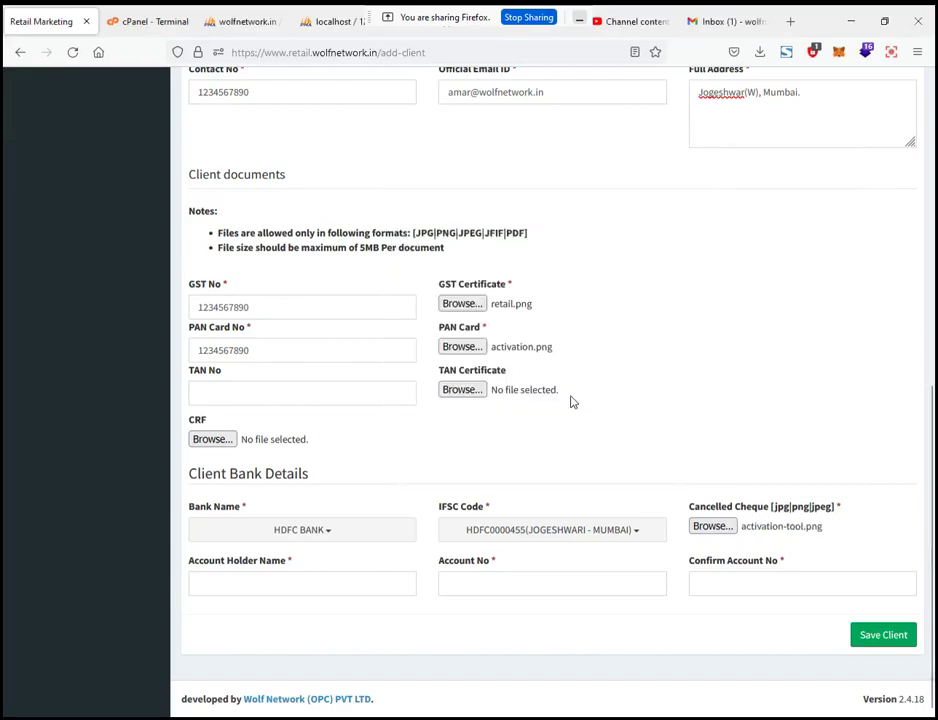
{"action": "left_click", "coordinate": [296, 585]}
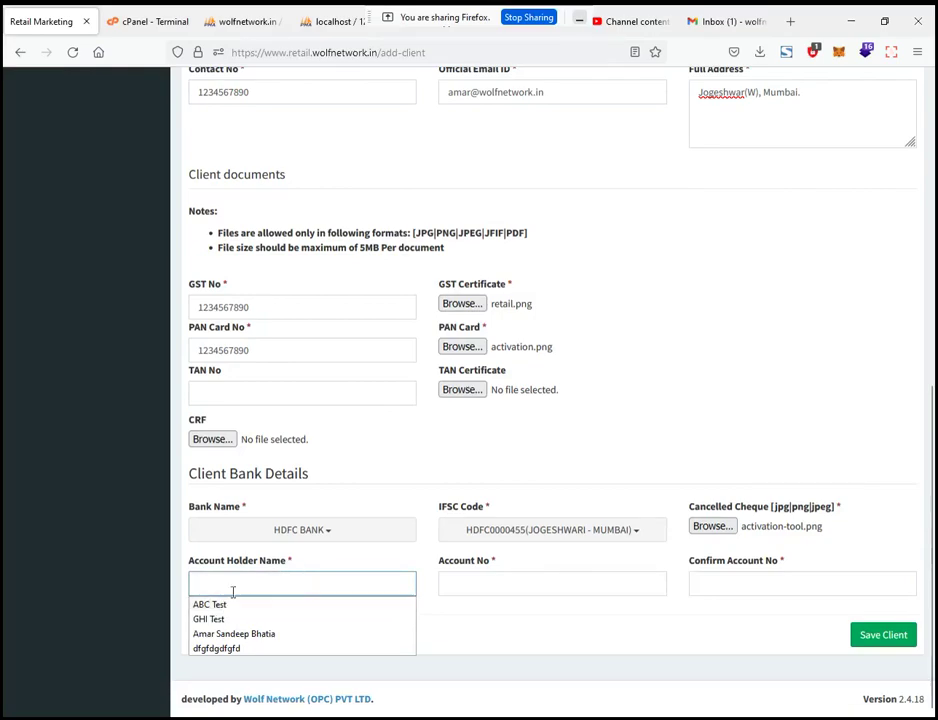
Step: Set the account holder name to Client A
{"action": "left_click", "coordinate": [272, 580]}
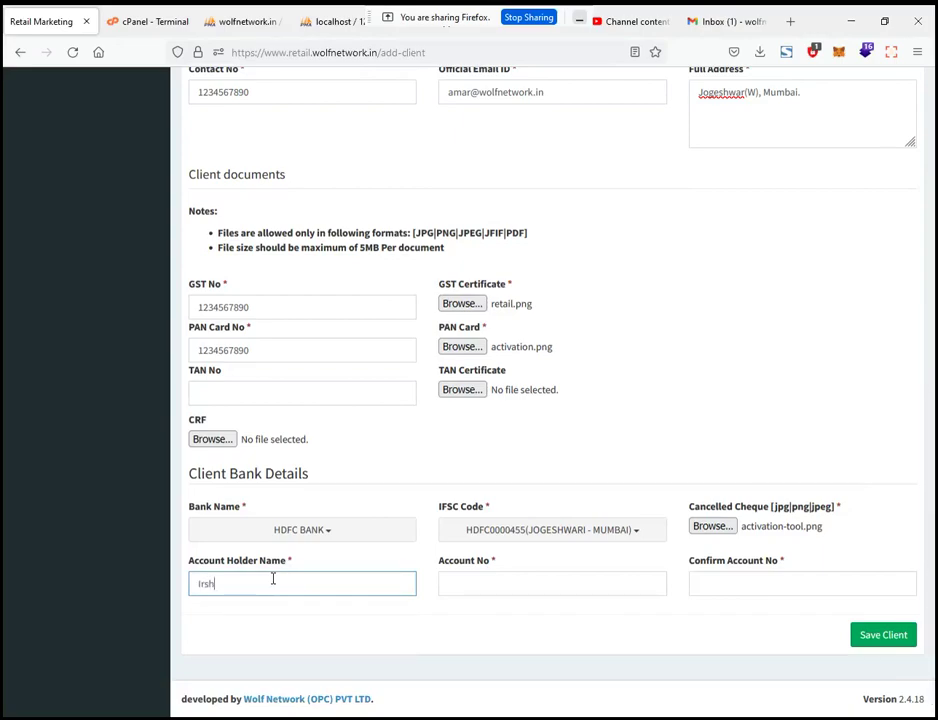
{"action": "key", "text": "ctrl+a"}
{"action": "type", "text": "Client 1"}
{"action": "scroll", "coordinate": [272, 580], "scroll_direction": "up", "scroll_amount": 6}
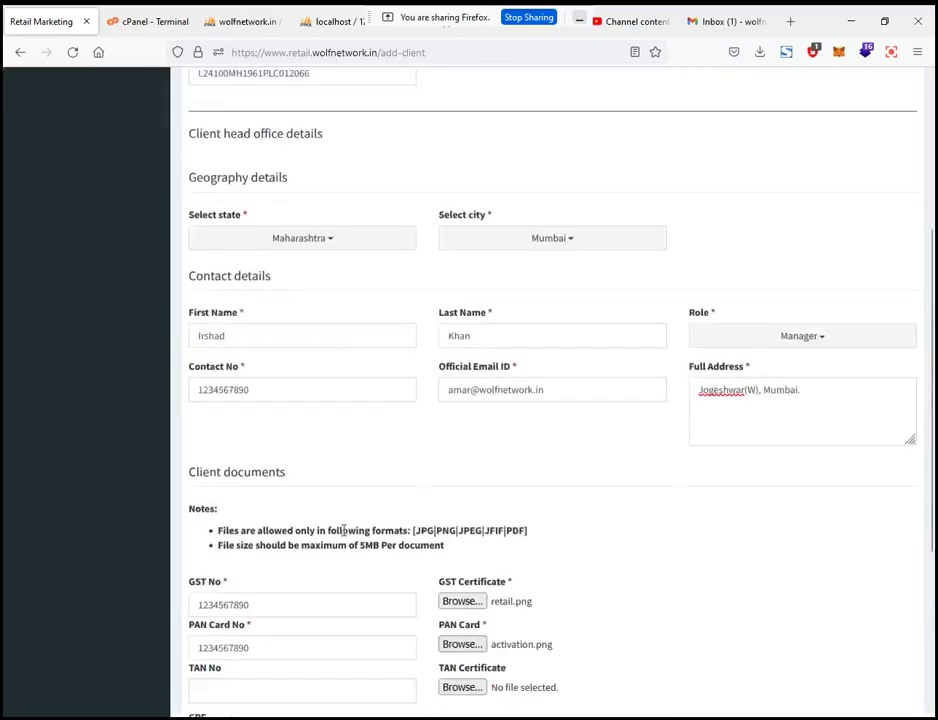
{"action": "scroll", "coordinate": [345, 539], "scroll_direction": "down", "scroll_amount": 10}
{"action": "type", "text": "A"}
Step: Enter the bank account number and confirm it in Confirm Account No
{"action": "left_click", "coordinate": [511, 585]}
{"action": "type", "text": "12"}
{"action": "key", "text": "ctrl+a"}
{"action": "type", "text": "12"}
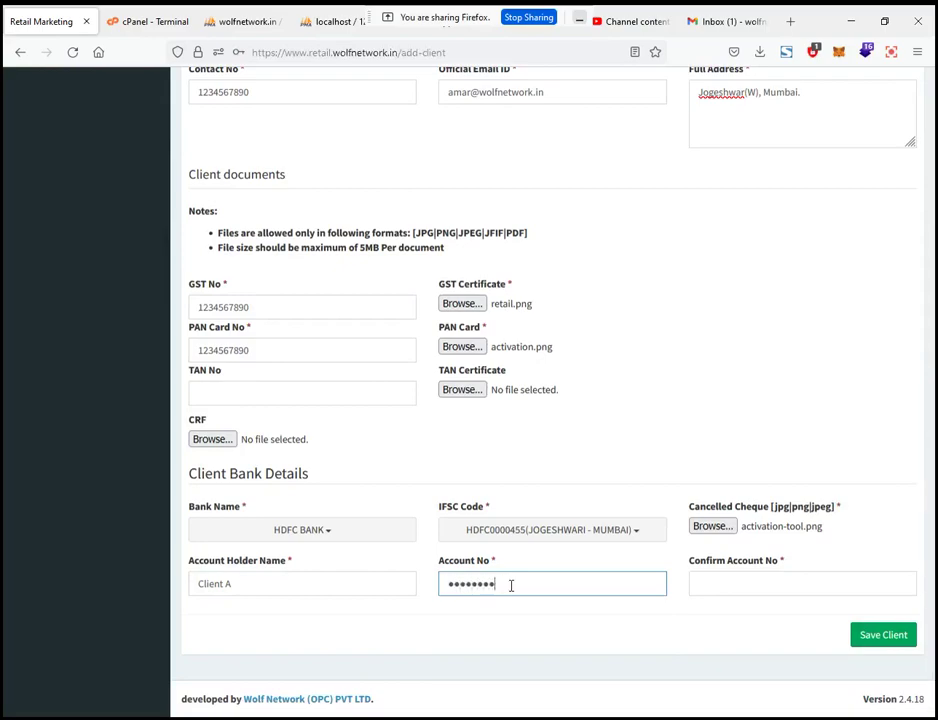
{"action": "key", "text": "Tab"}
{"action": "type", "text": "123456789"}
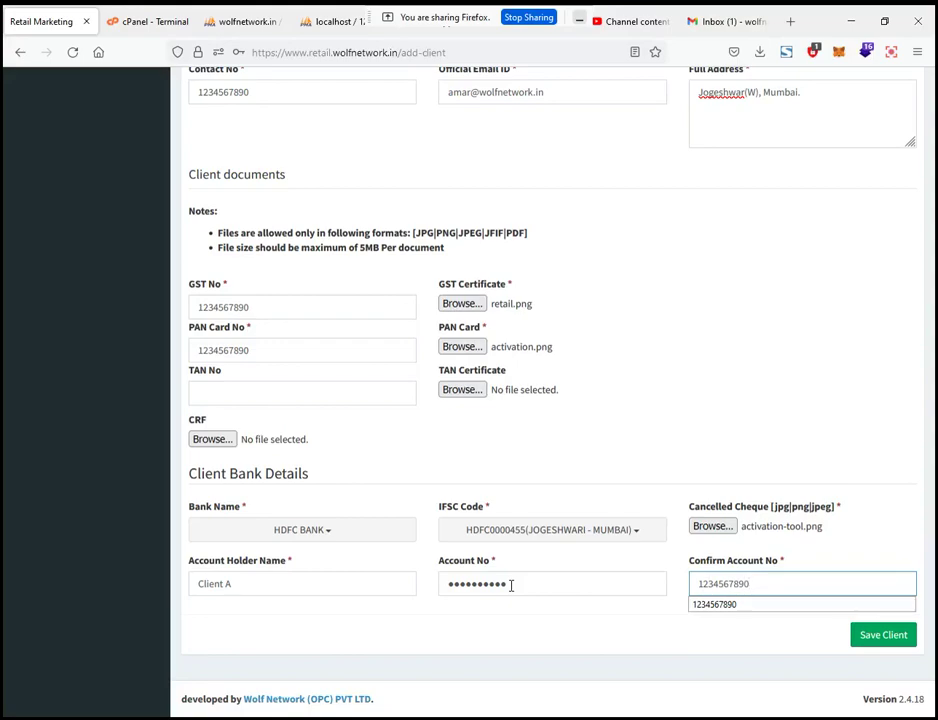
{"action": "left_click", "coordinate": [694, 606]}
Step: Submit the Client A form and decline Firefox's save-login prompt
{"action": "left_click", "coordinate": [884, 636]}
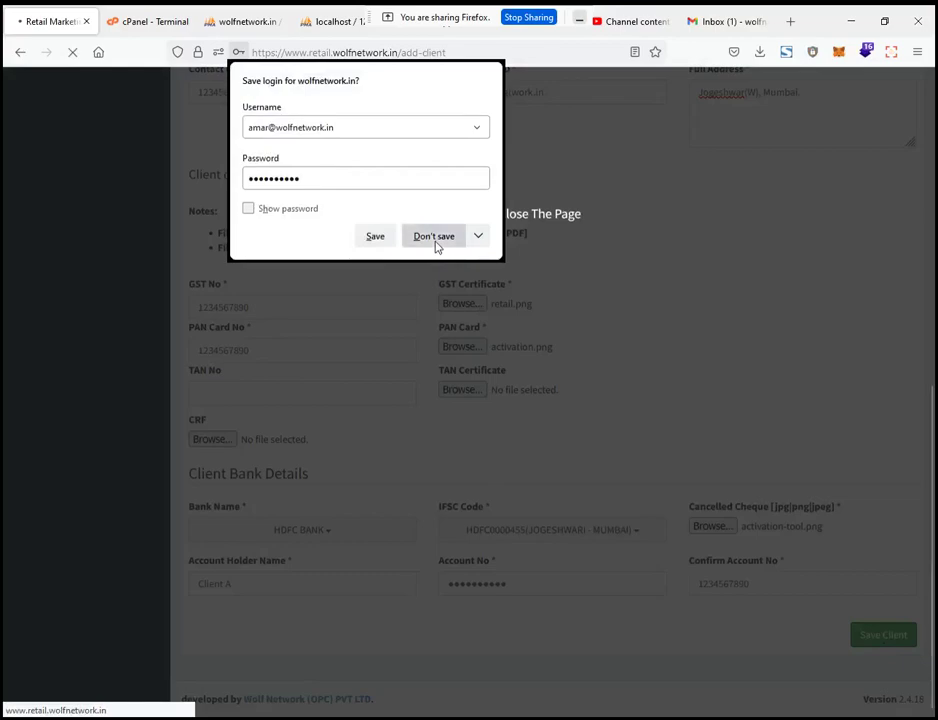
{"action": "left_click", "coordinate": [434, 237]}
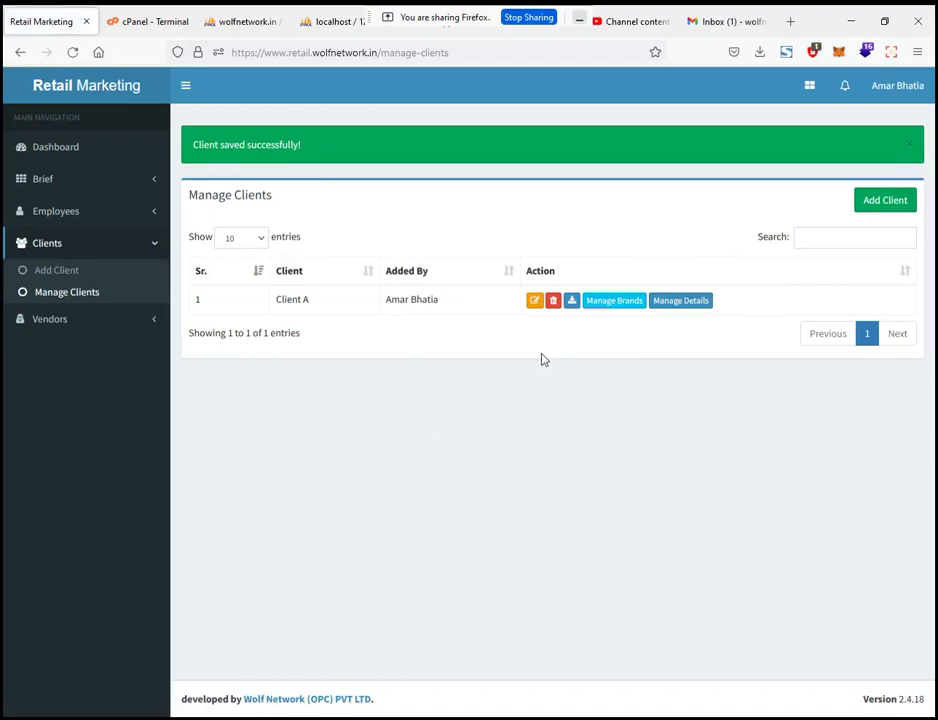
{"action": "left_click", "coordinate": [612, 302]}
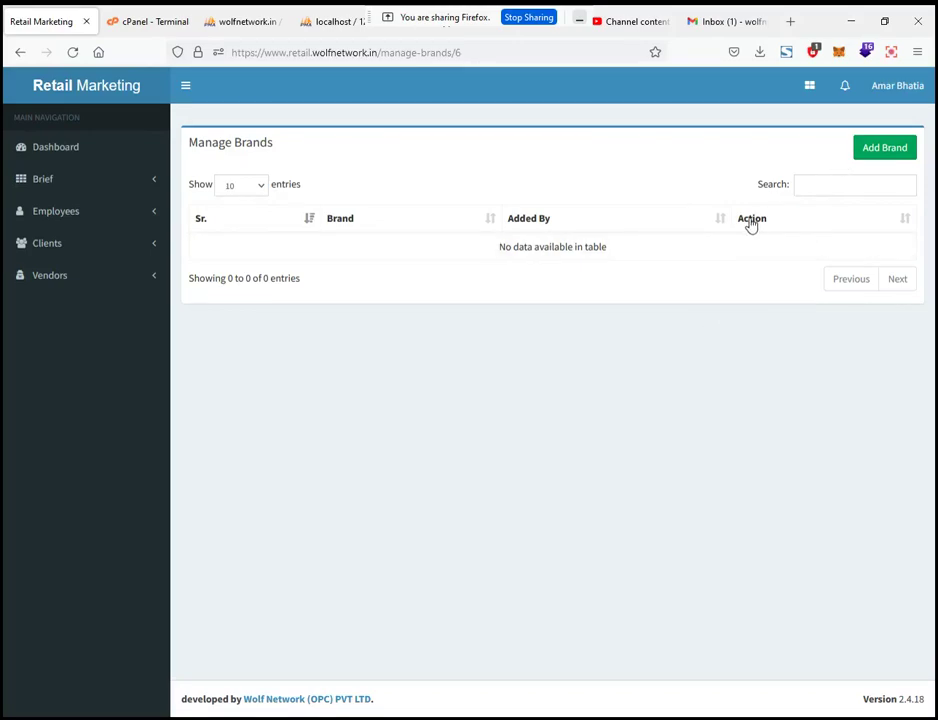
{"action": "left_click", "coordinate": [886, 151]}
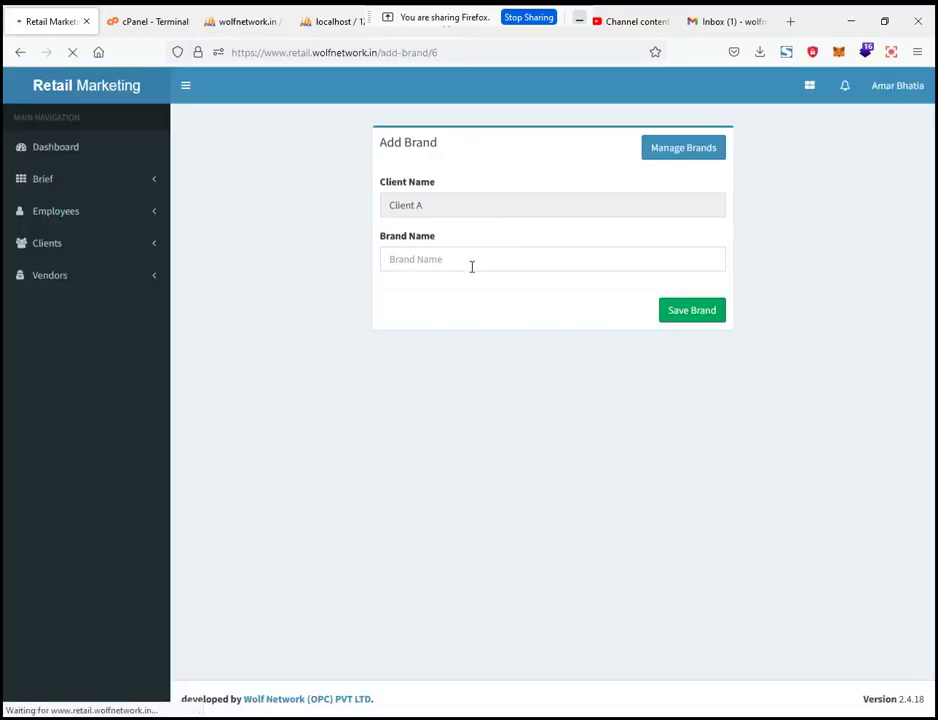
{"action": "left_click", "coordinate": [701, 146]}
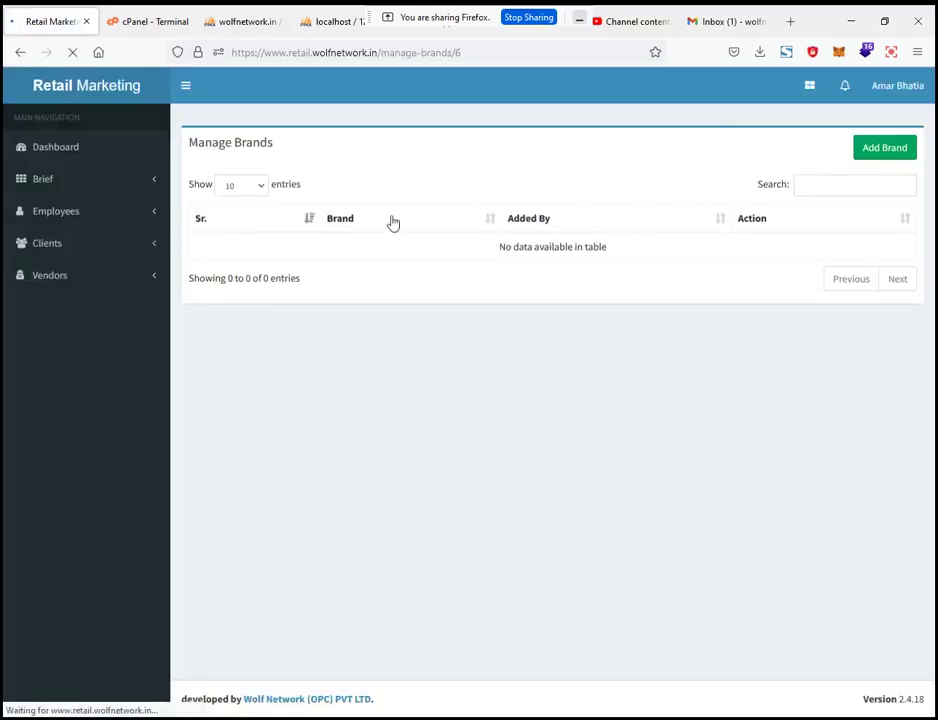
{"action": "left_click", "coordinate": [143, 250]}
{"action": "left_click", "coordinate": [88, 294]}
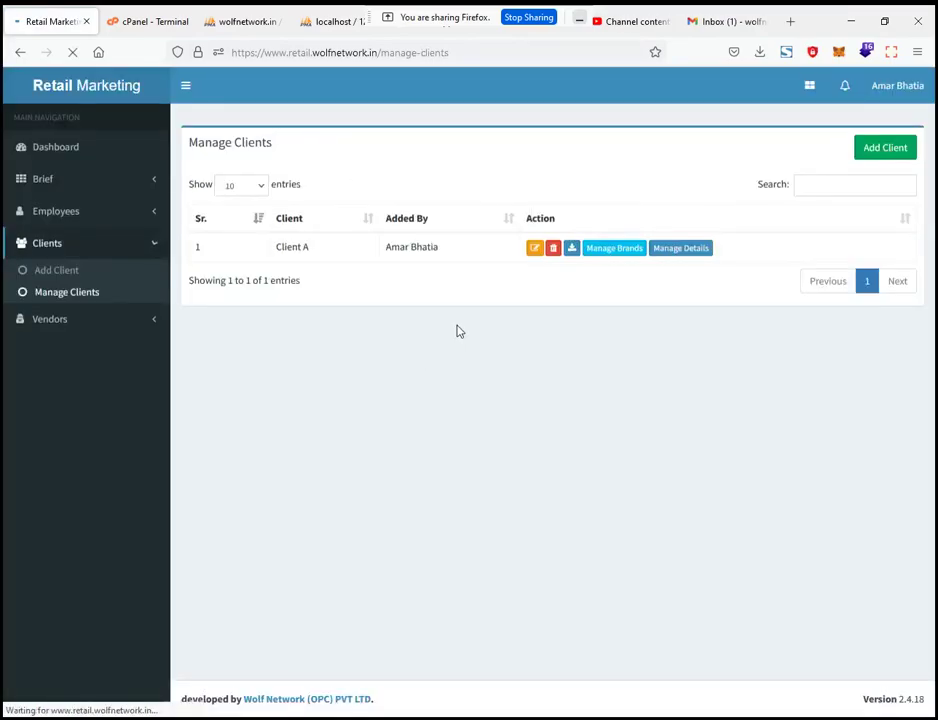
Step: Download Client A's details as Client_A.pdf, review it, then return to Manage Clients
{"action": "left_click", "coordinate": [572, 251]}
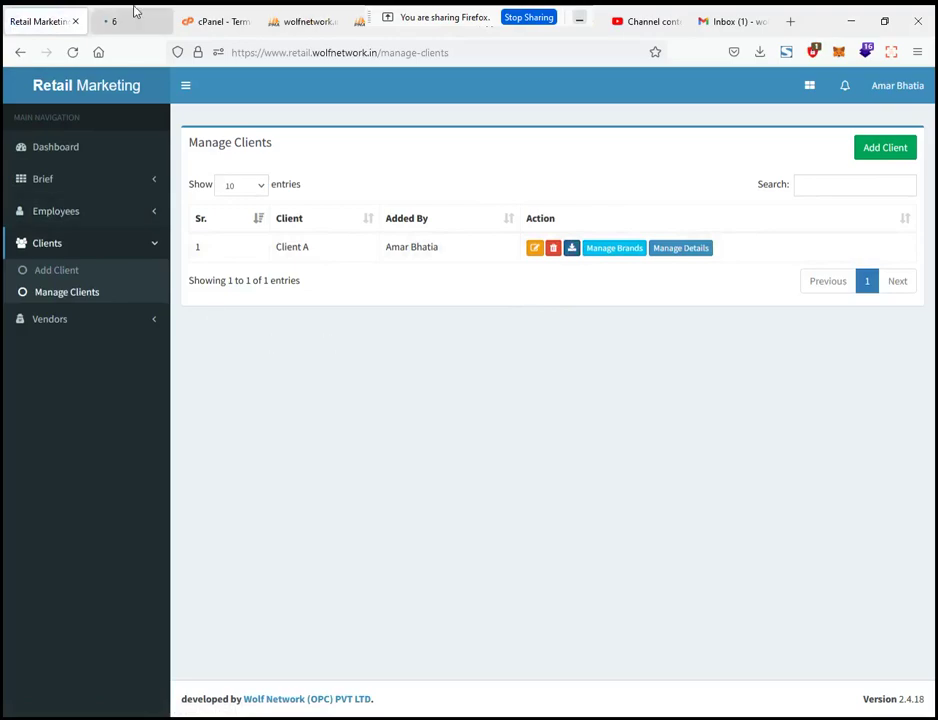
{"action": "left_click", "coordinate": [136, 12]}
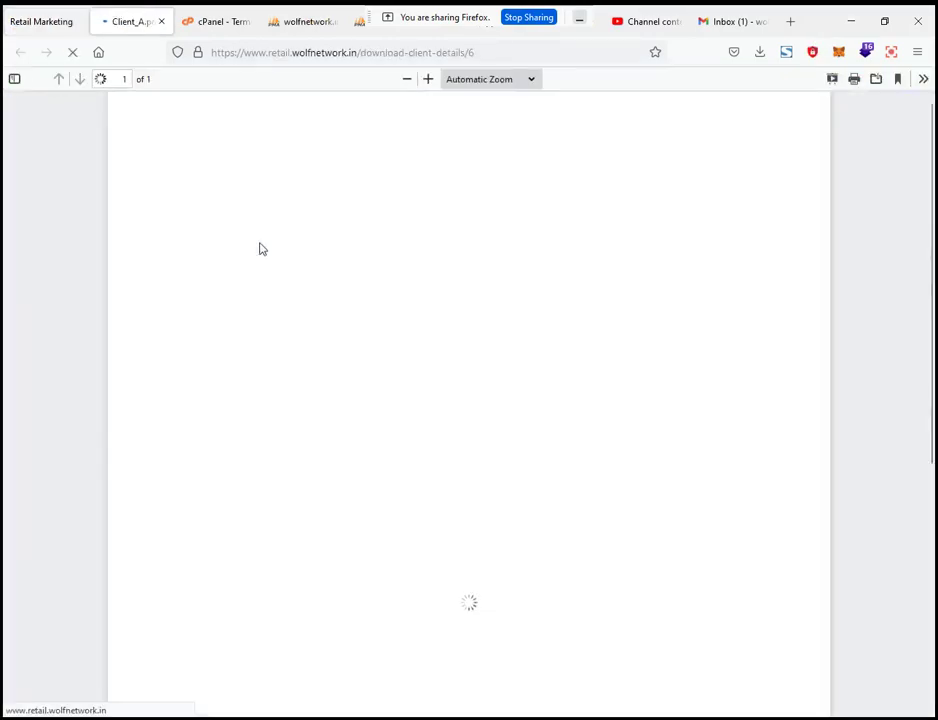
{"action": "scroll", "coordinate": [212, 235], "scroll_direction": "down", "scroll_amount": 5}
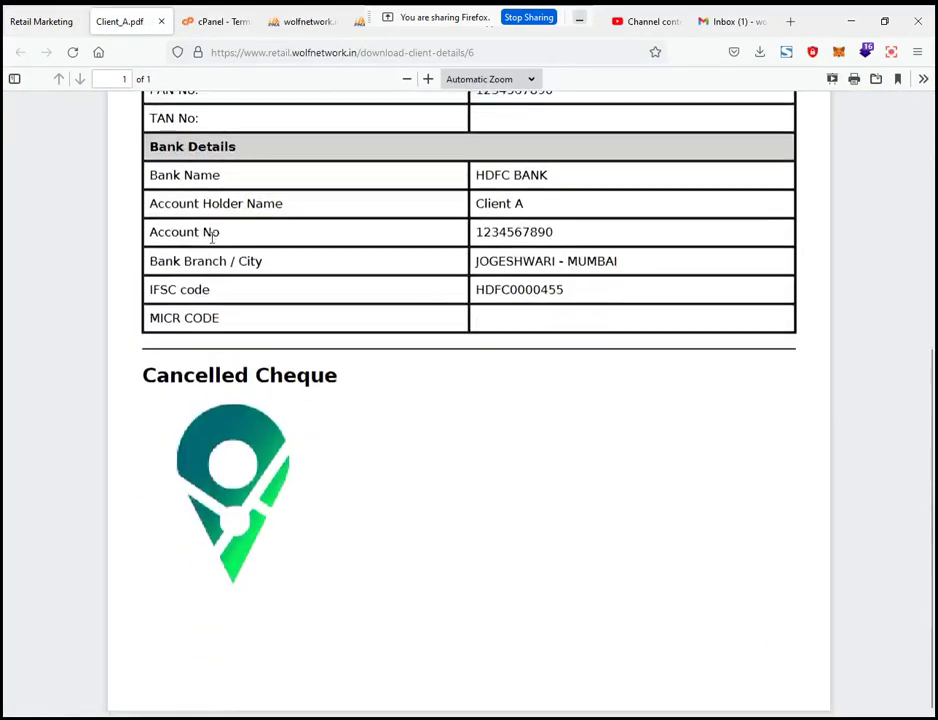
{"action": "scroll", "coordinate": [224, 410], "scroll_direction": "up", "scroll_amount": 5}
{"action": "scroll", "coordinate": [224, 410], "scroll_direction": "down", "scroll_amount": 5}
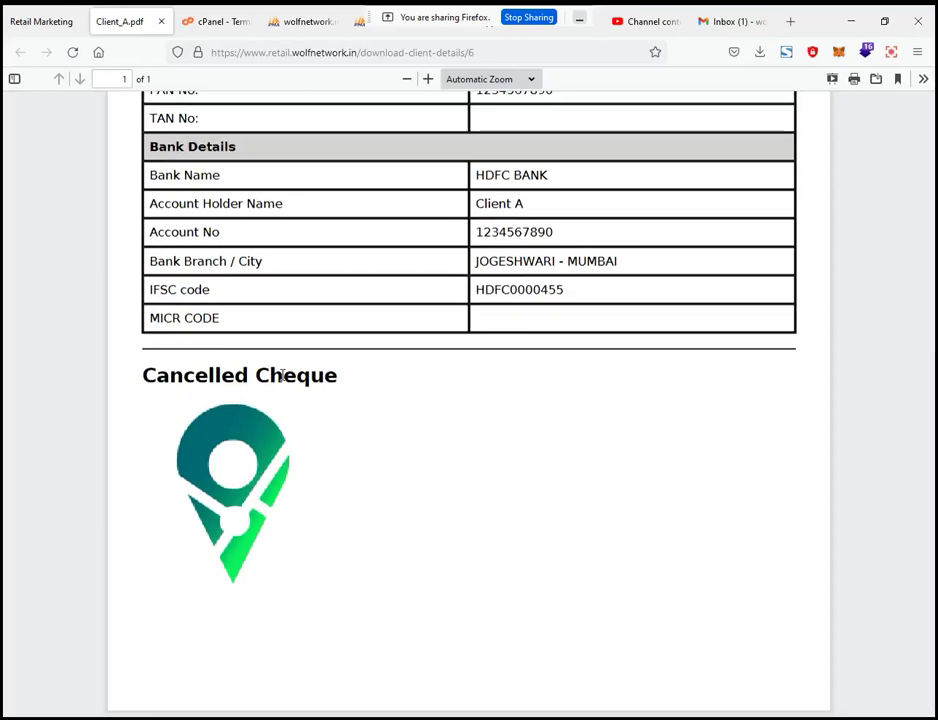
{"action": "scroll", "coordinate": [283, 378], "scroll_direction": "up", "scroll_amount": 5}
{"action": "left_click", "coordinate": [33, 13]}
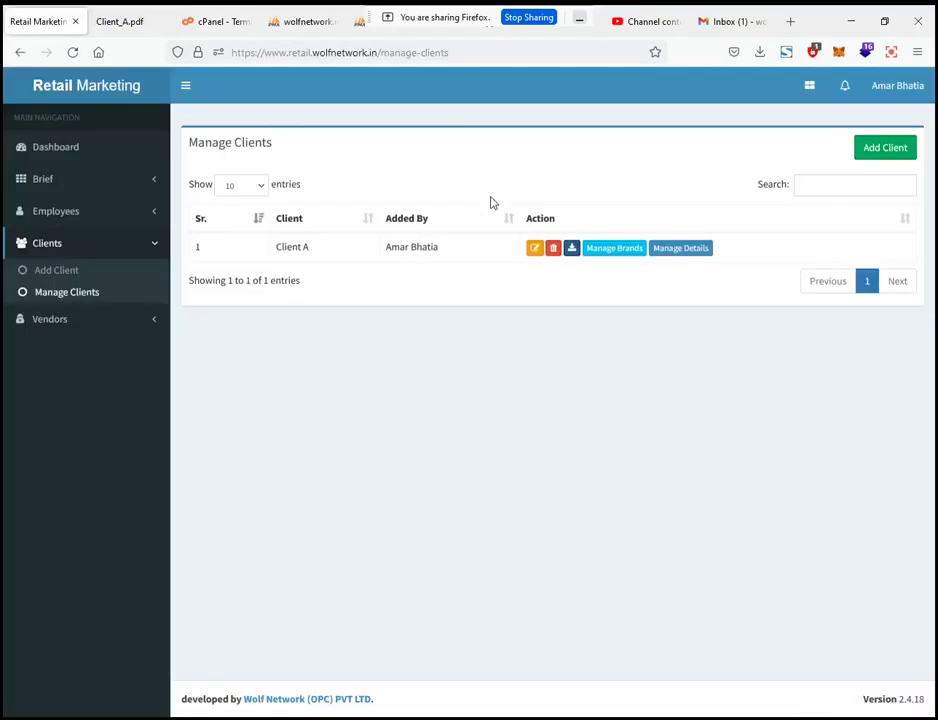
{"action": "left_click", "coordinate": [536, 252]}
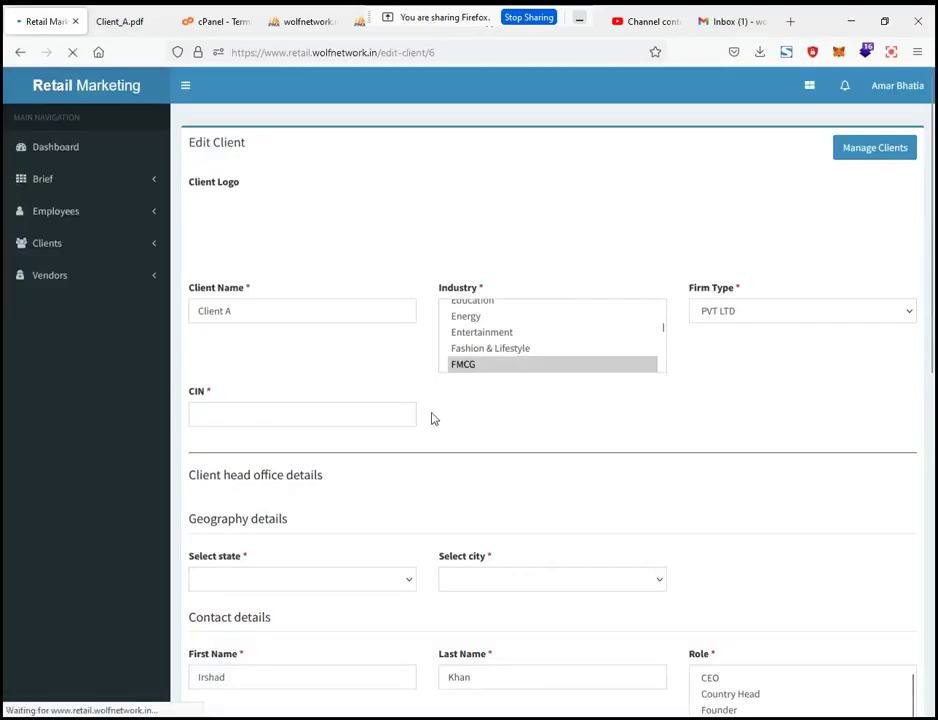
{"action": "scroll", "coordinate": [431, 417], "scroll_direction": "down", "scroll_amount": 3}
{"action": "scroll", "coordinate": [431, 335], "scroll_direction": "down", "scroll_amount": 5}
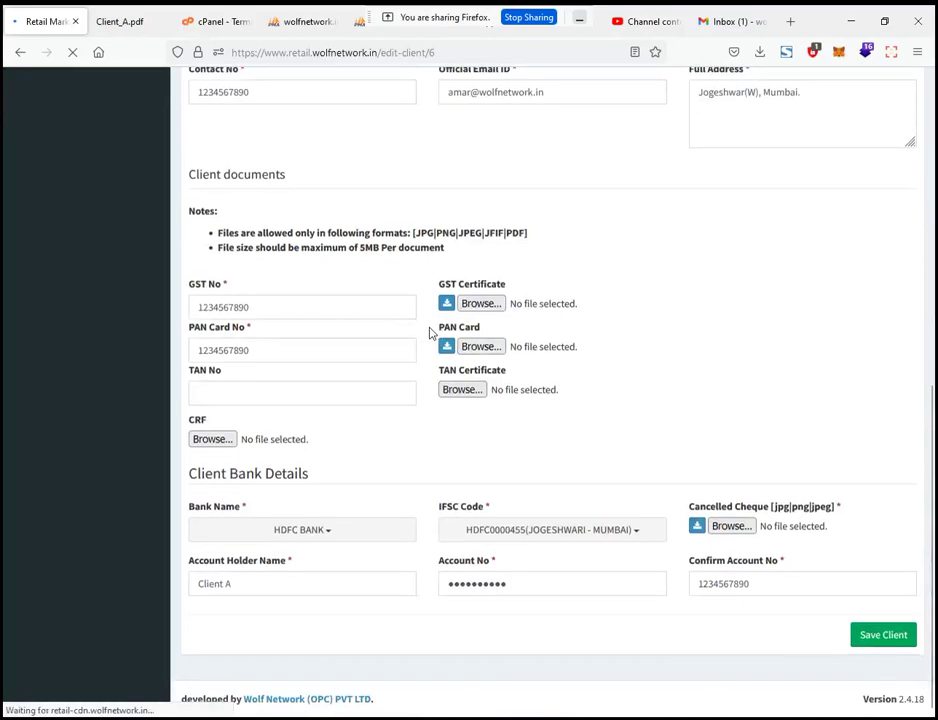
{"action": "scroll", "coordinate": [431, 335], "scroll_direction": "up", "scroll_amount": 7}
{"action": "scroll", "coordinate": [296, 411], "scroll_direction": "down", "scroll_amount": 3}
{"action": "scroll", "coordinate": [296, 411], "scroll_direction": "down", "scroll_amount": 3}
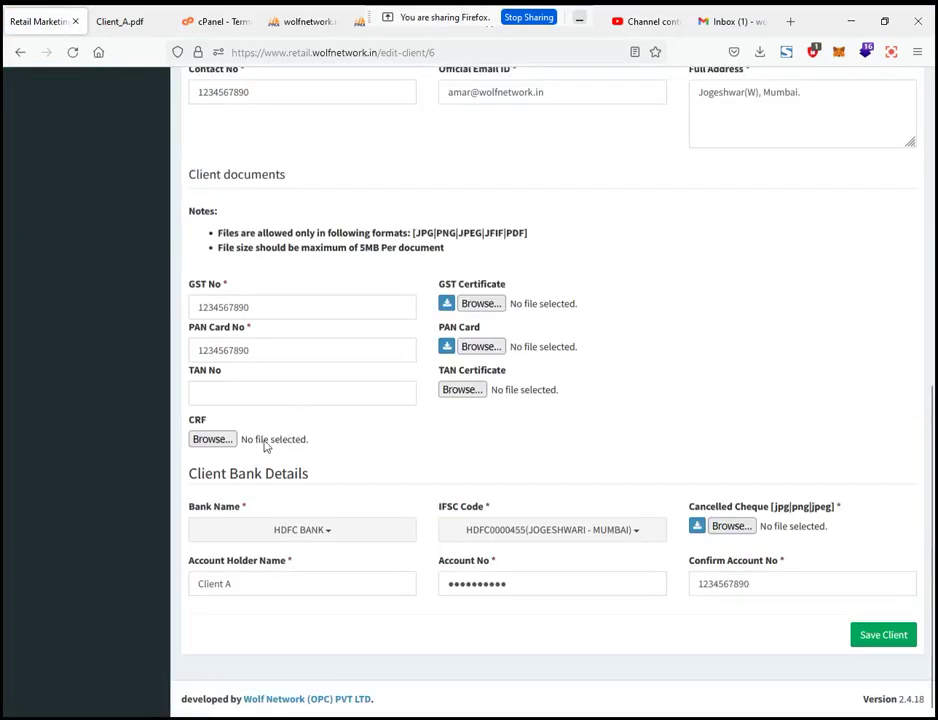
{"action": "left_click", "coordinate": [208, 440]}
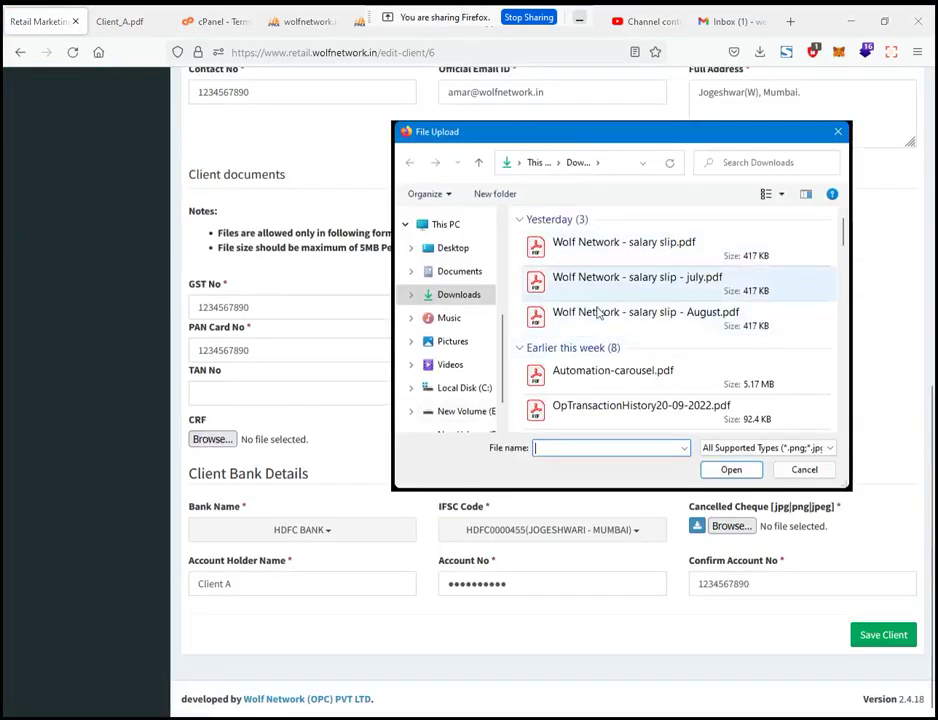
{"action": "key", "text": "Escape"}
{"action": "scroll", "coordinate": [686, 373], "scroll_direction": "up", "scroll_amount": 10}
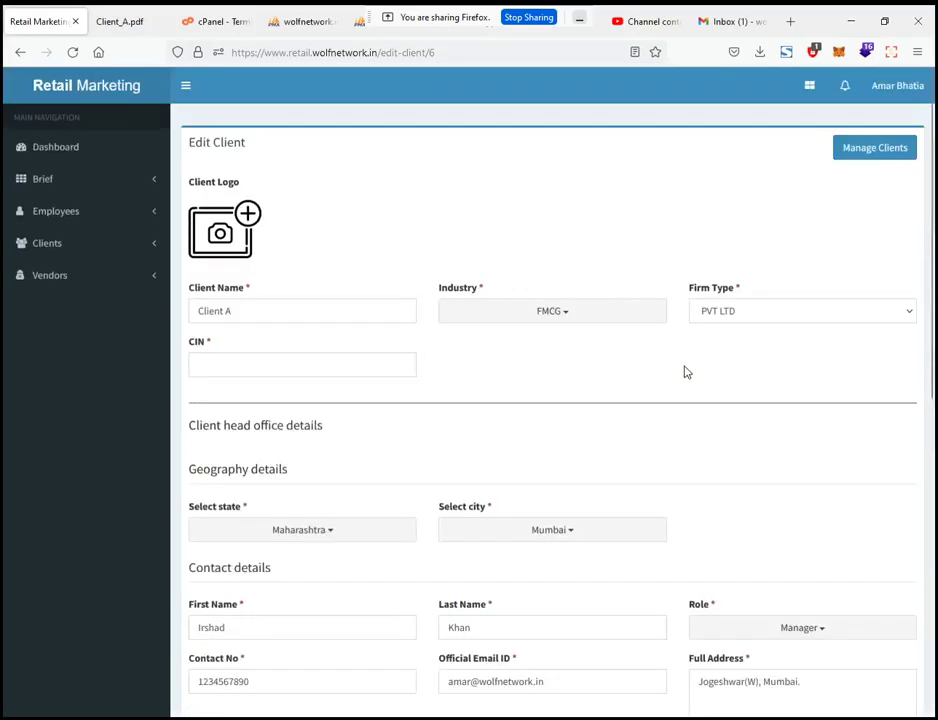
{"action": "left_click", "coordinate": [888, 148]}
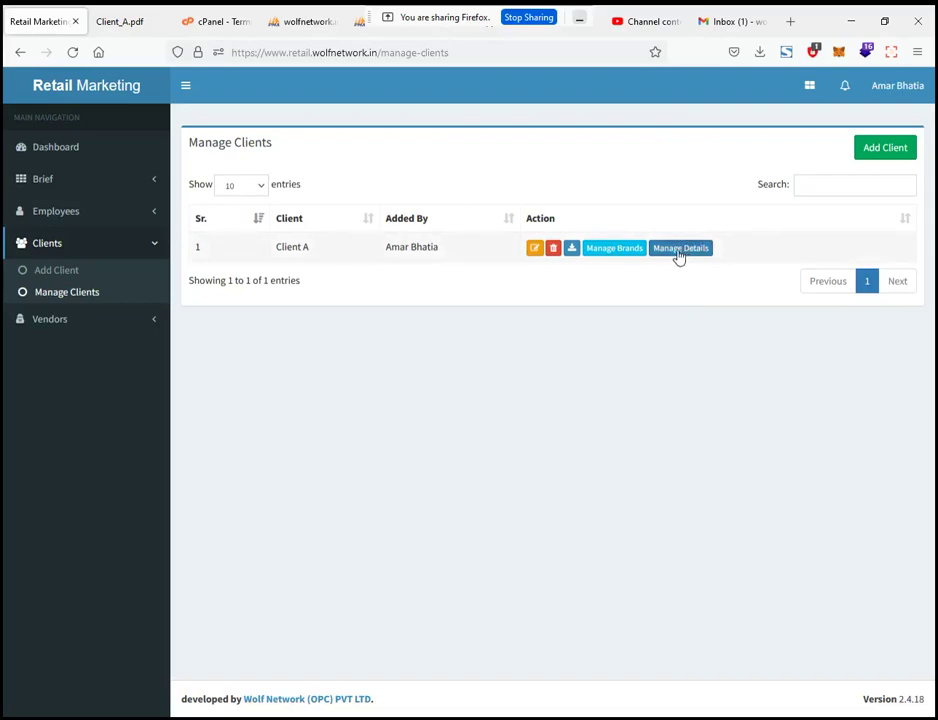
Step: Reopen Client A's Manage Details options and go to its client documents page
{"action": "left_click", "coordinate": [677, 259]}
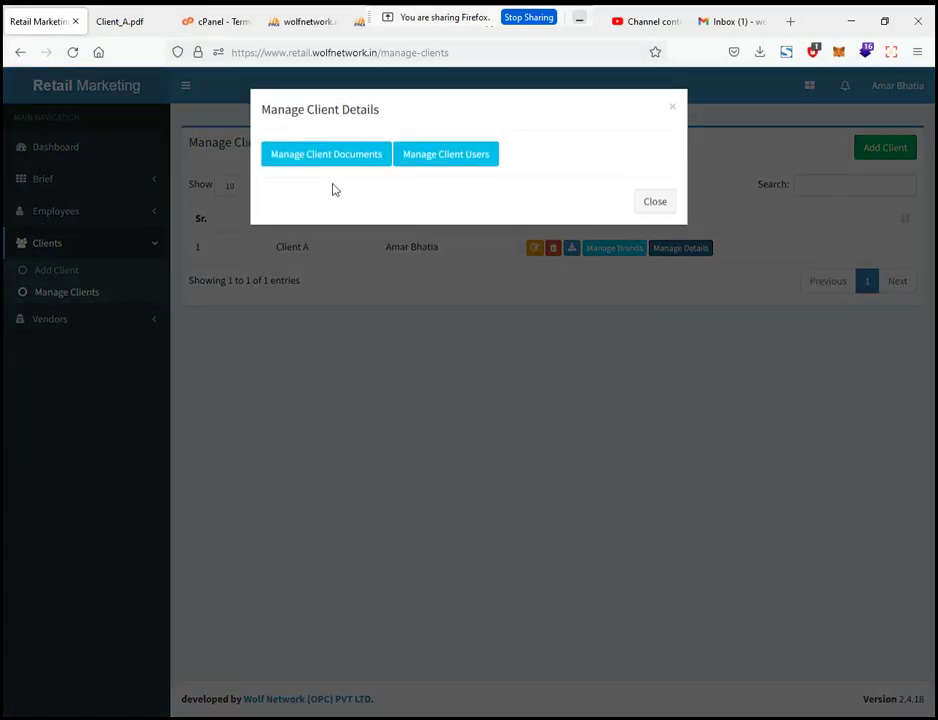
{"action": "left_click", "coordinate": [675, 110]}
{"action": "left_click", "coordinate": [689, 249]}
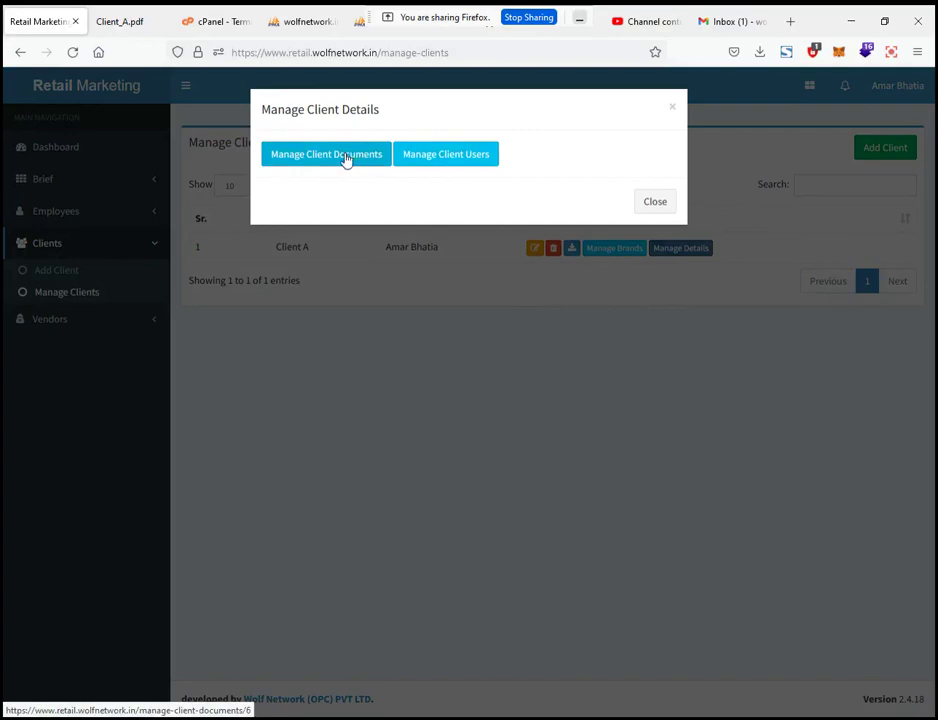
{"action": "left_click", "coordinate": [346, 156]}
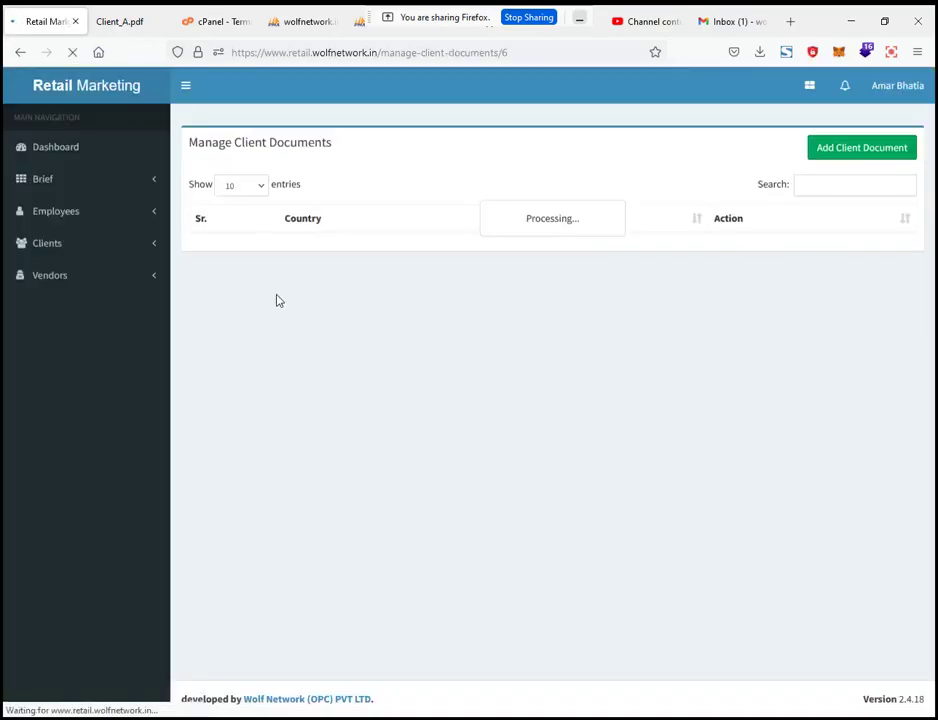
Step: Open the Add Client Document form and try the country list, document name and description fields without entering anything
{"action": "left_click", "coordinate": [874, 146]}
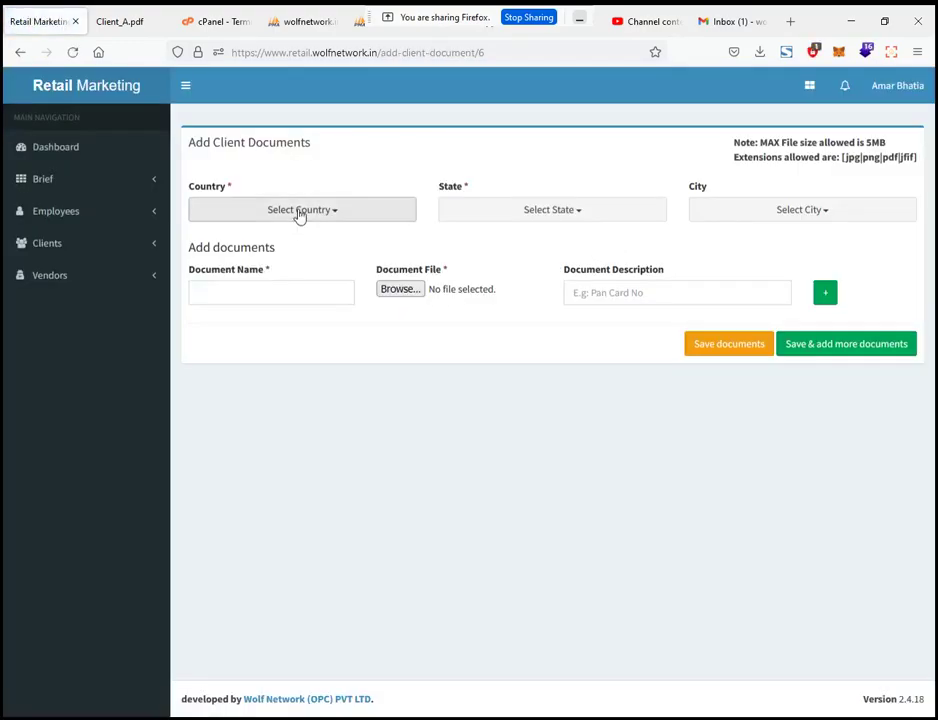
{"action": "left_click", "coordinate": [299, 210]}
{"action": "left_click", "coordinate": [592, 221]}
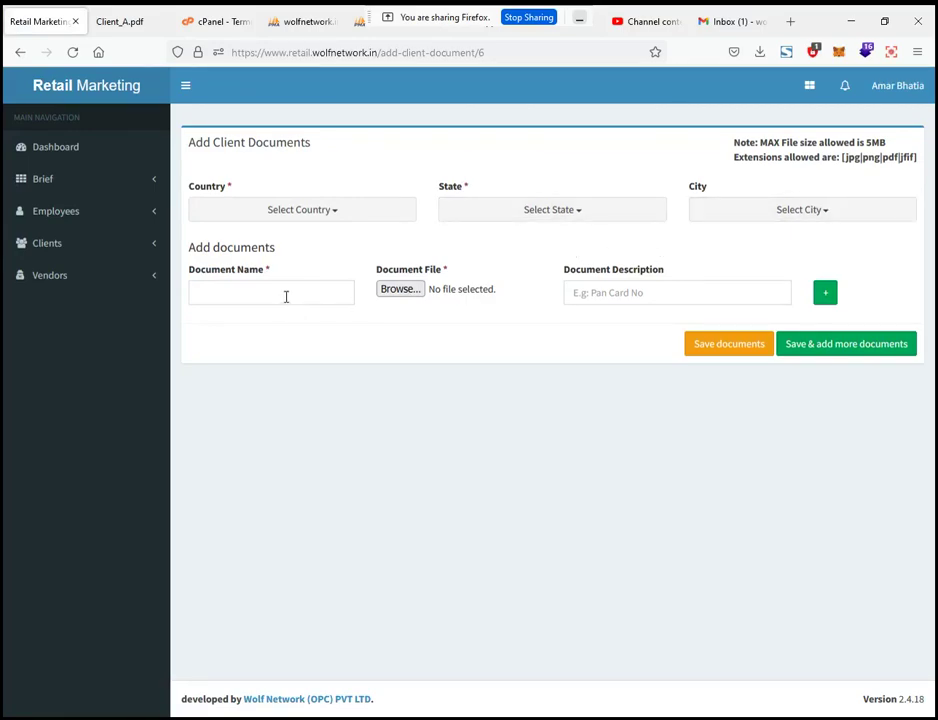
{"action": "left_click", "coordinate": [216, 293]}
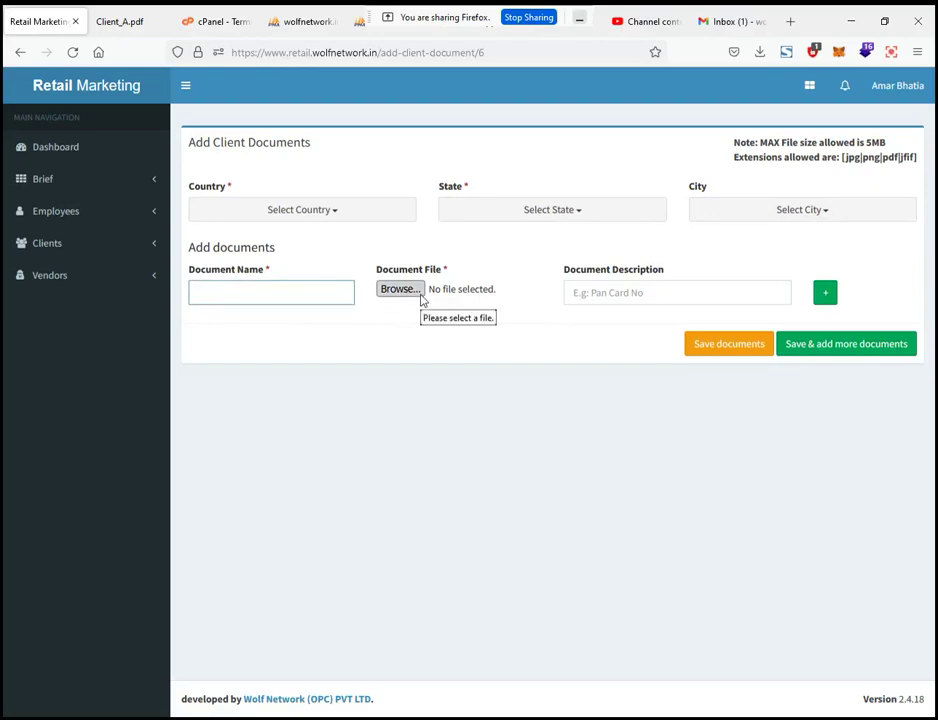
{"action": "left_click", "coordinate": [624, 292]}
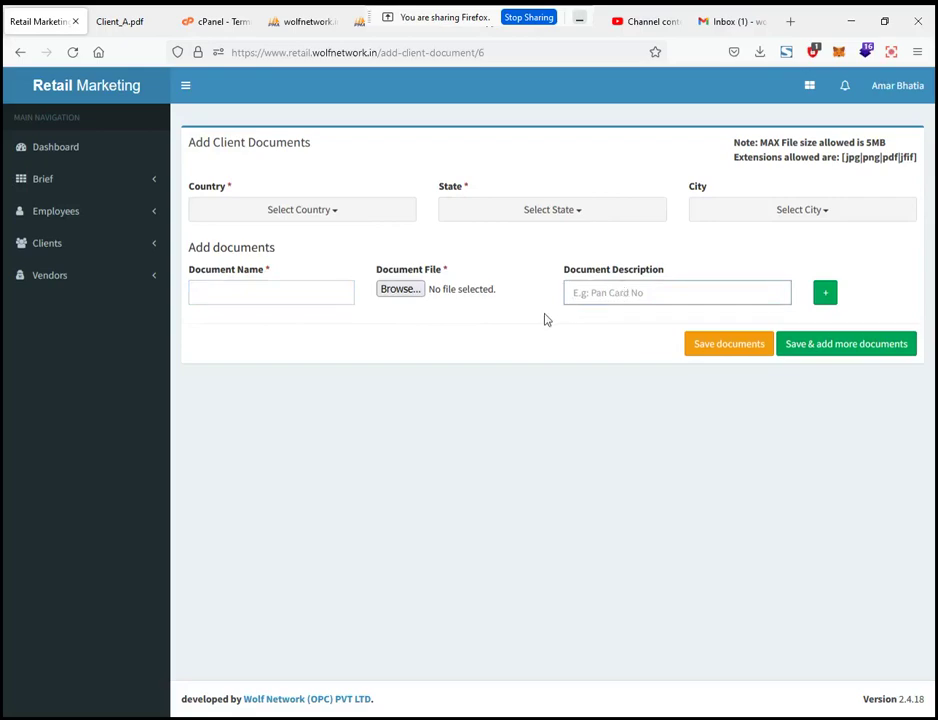
Step: Add three extra document rows, remove them back to one empty row, and return to Manage Clients
{"action": "left_click", "coordinate": [825, 293]}
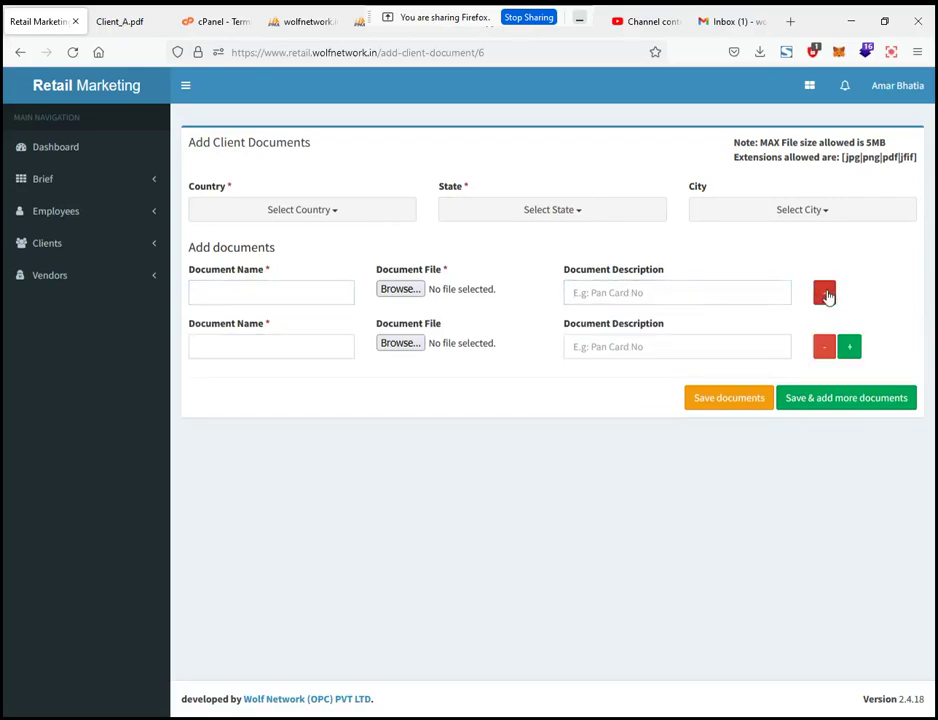
{"action": "left_click", "coordinate": [846, 347]}
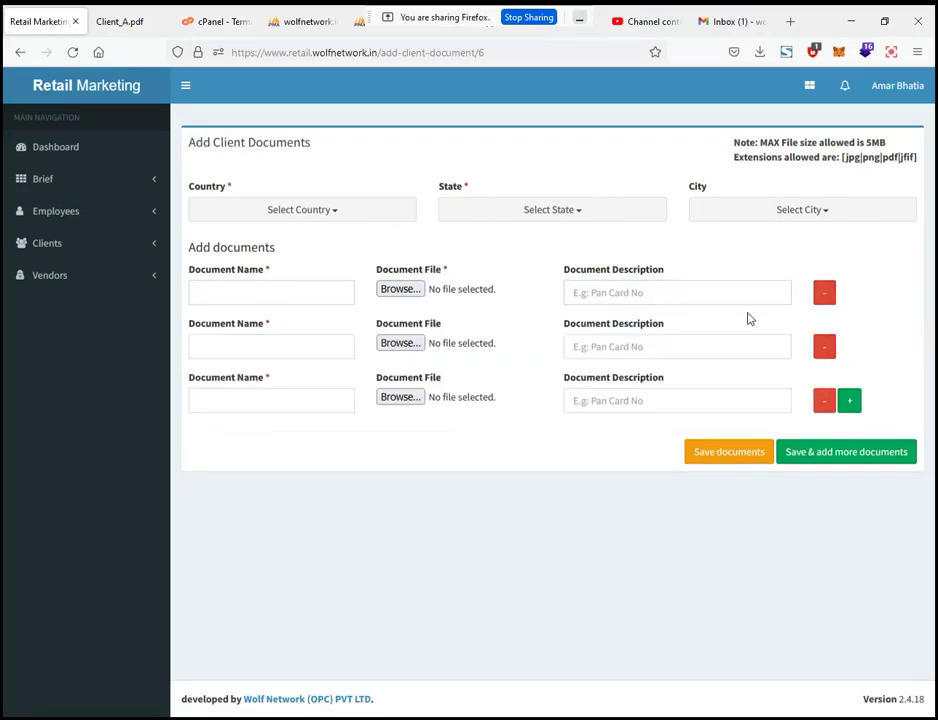
{"action": "left_click", "coordinate": [849, 400]}
{"action": "left_click", "coordinate": [825, 293]}
{"action": "left_click", "coordinate": [825, 293]}
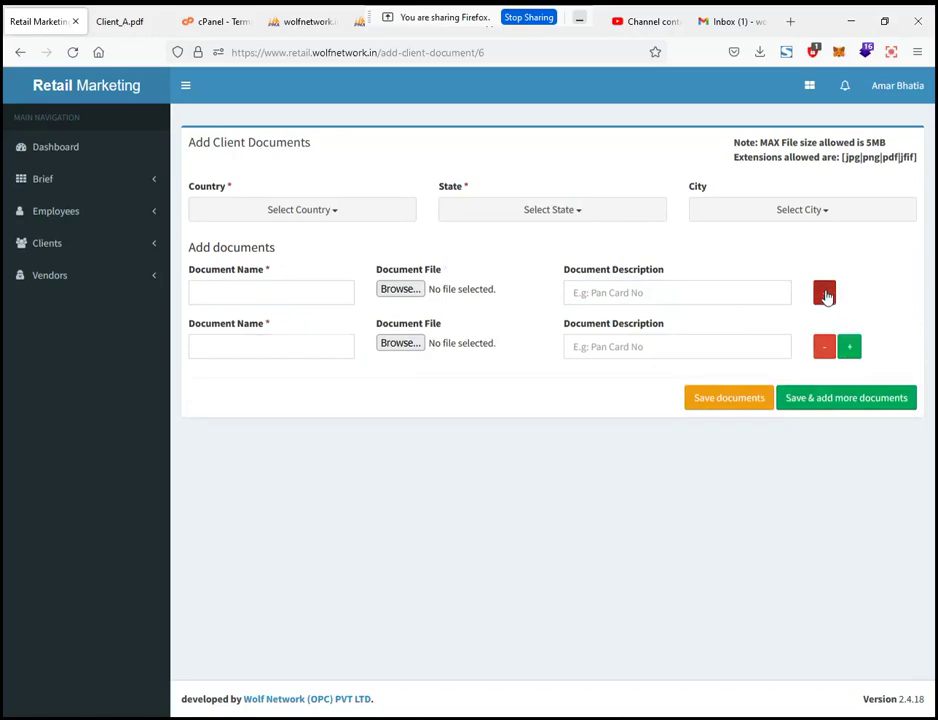
{"action": "left_click", "coordinate": [825, 293]}
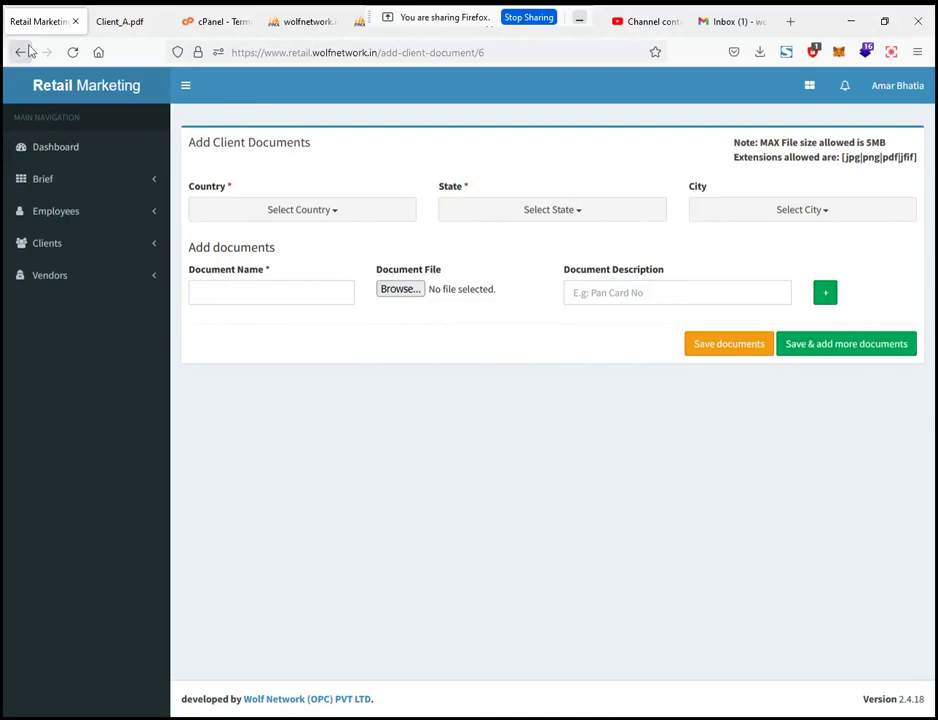
{"action": "left_click", "coordinate": [47, 243]}
{"action": "left_click", "coordinate": [66, 304]}
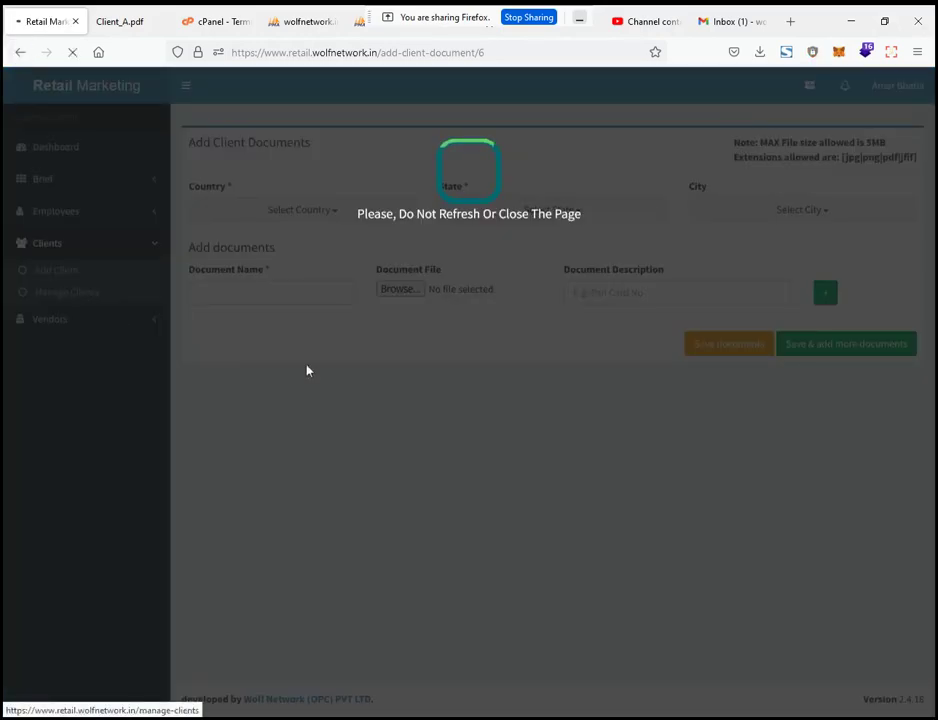